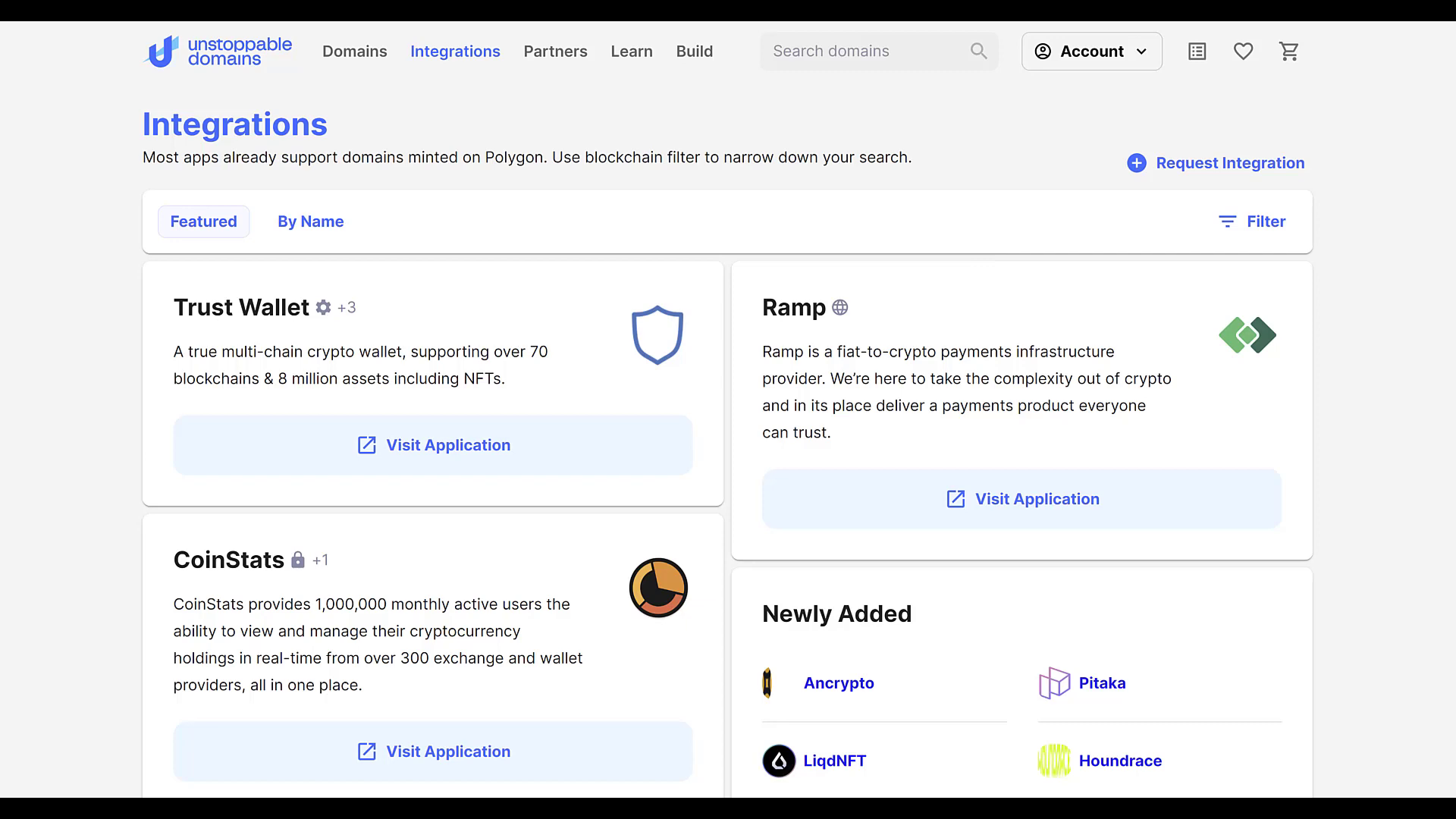
Scroll through the Integrations page's Featured list of supported wallets and apps
{"action": "scroll", "coordinate": [728, 410], "scroll_direction": "down", "scroll_amount": 3}
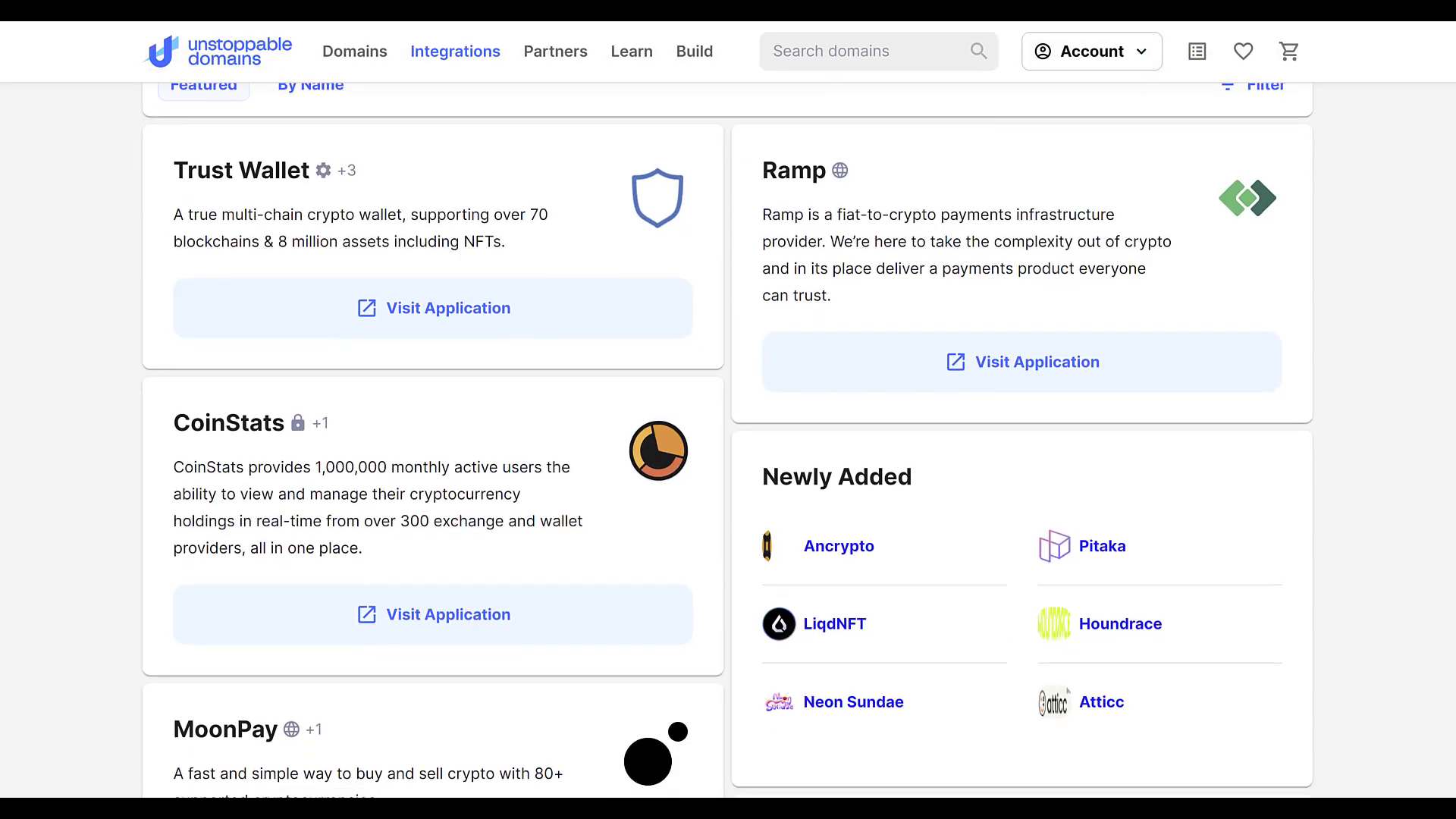
{"action": "scroll", "coordinate": [728, 409], "scroll_direction": "down", "scroll_amount": 4}
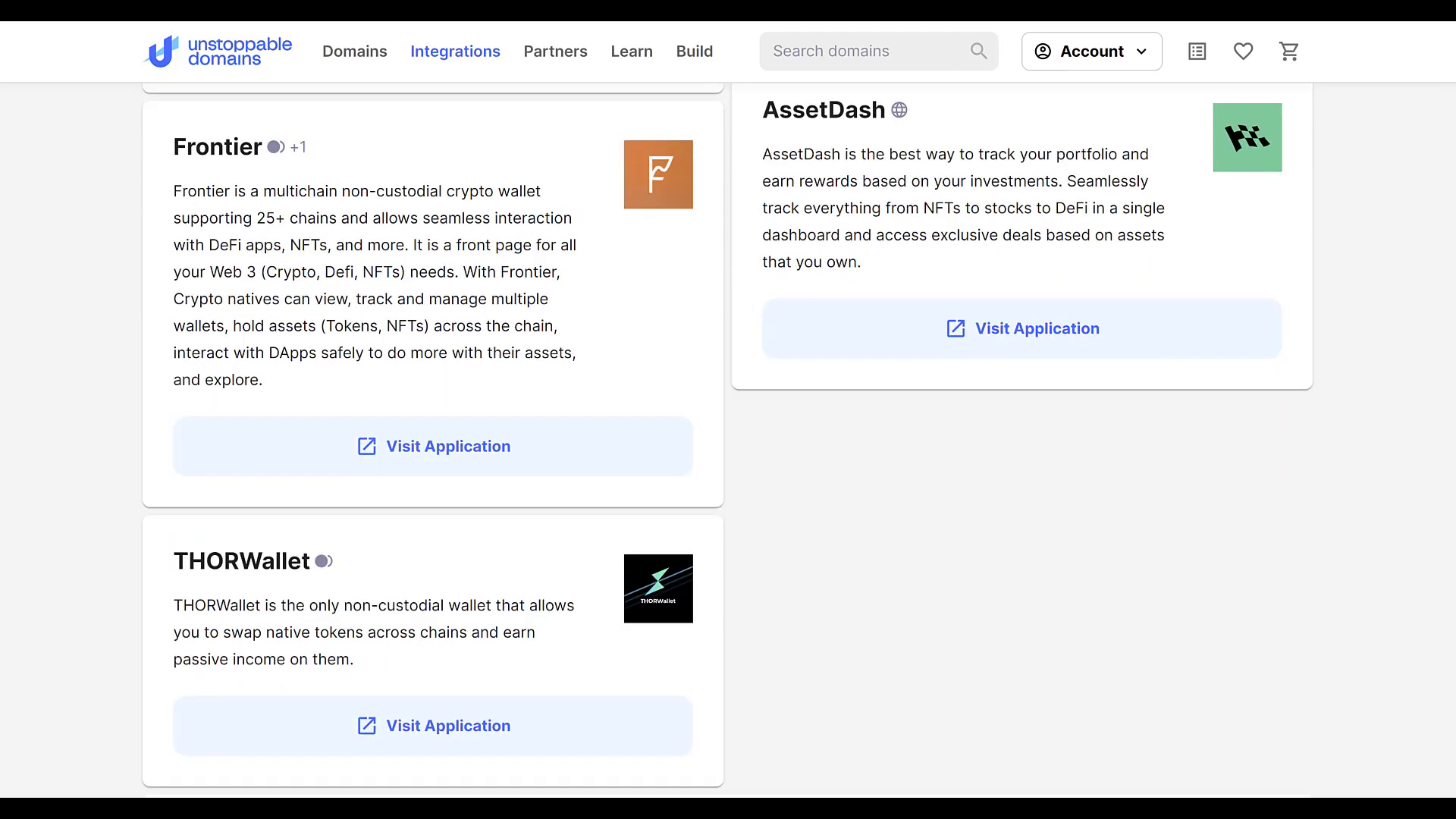
{"action": "scroll", "coordinate": [982, 235], "scroll_direction": "up", "scroll_amount": 10}
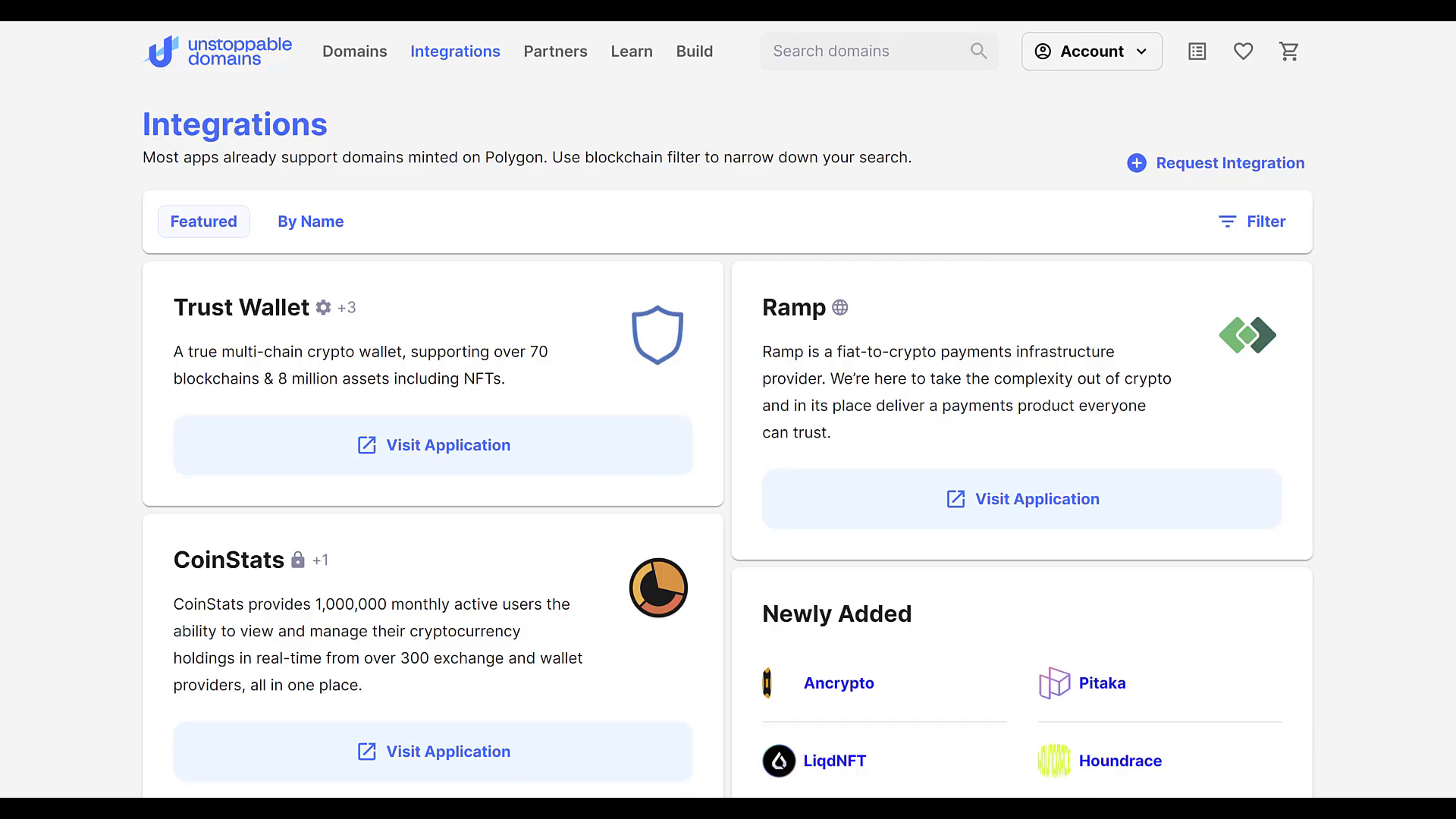
{"action": "scroll", "coordinate": [728, 424], "scroll_direction": "down", "scroll_amount": 3}
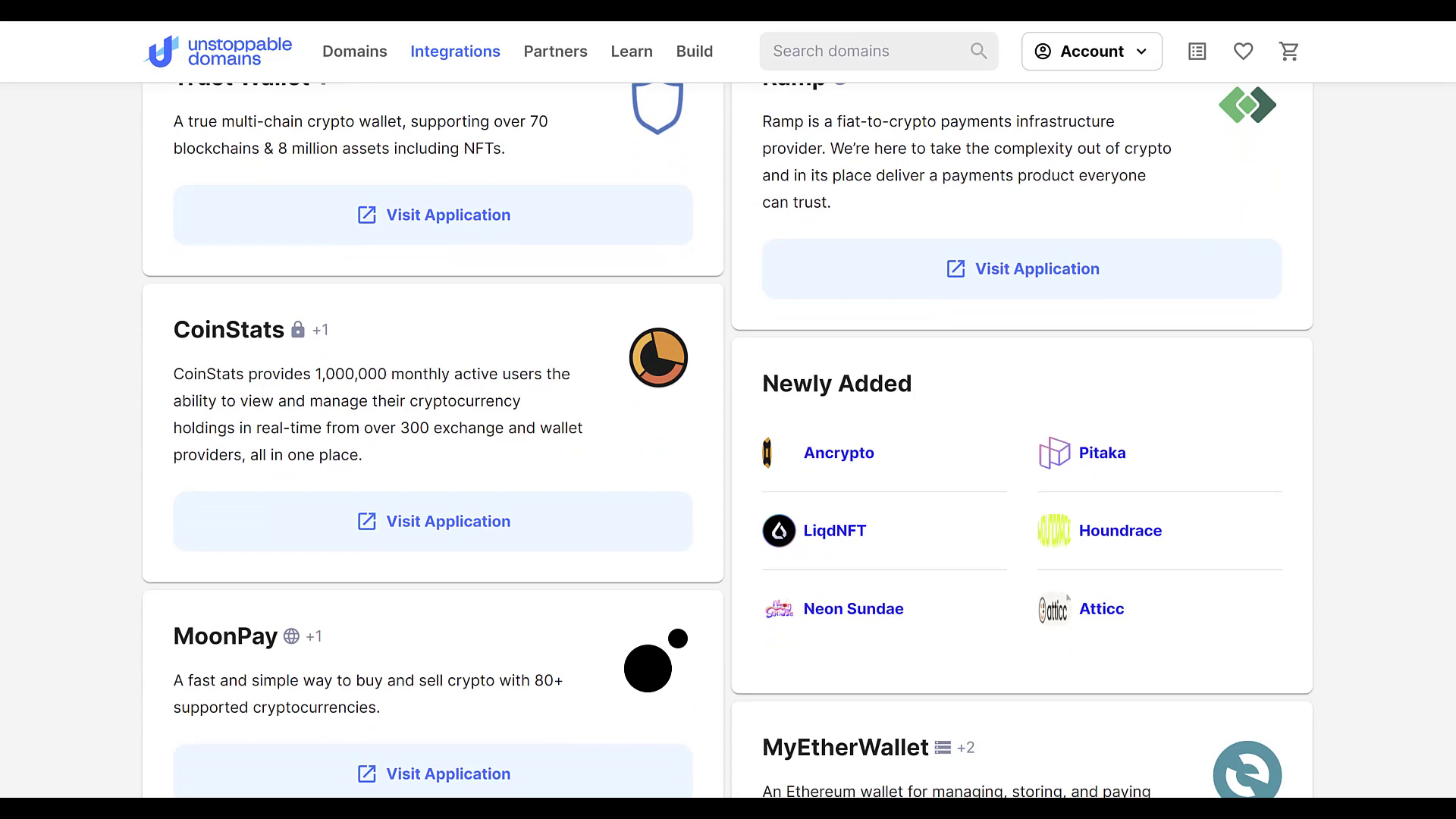
{"action": "scroll", "coordinate": [728, 425], "scroll_direction": "down", "scroll_amount": 3}
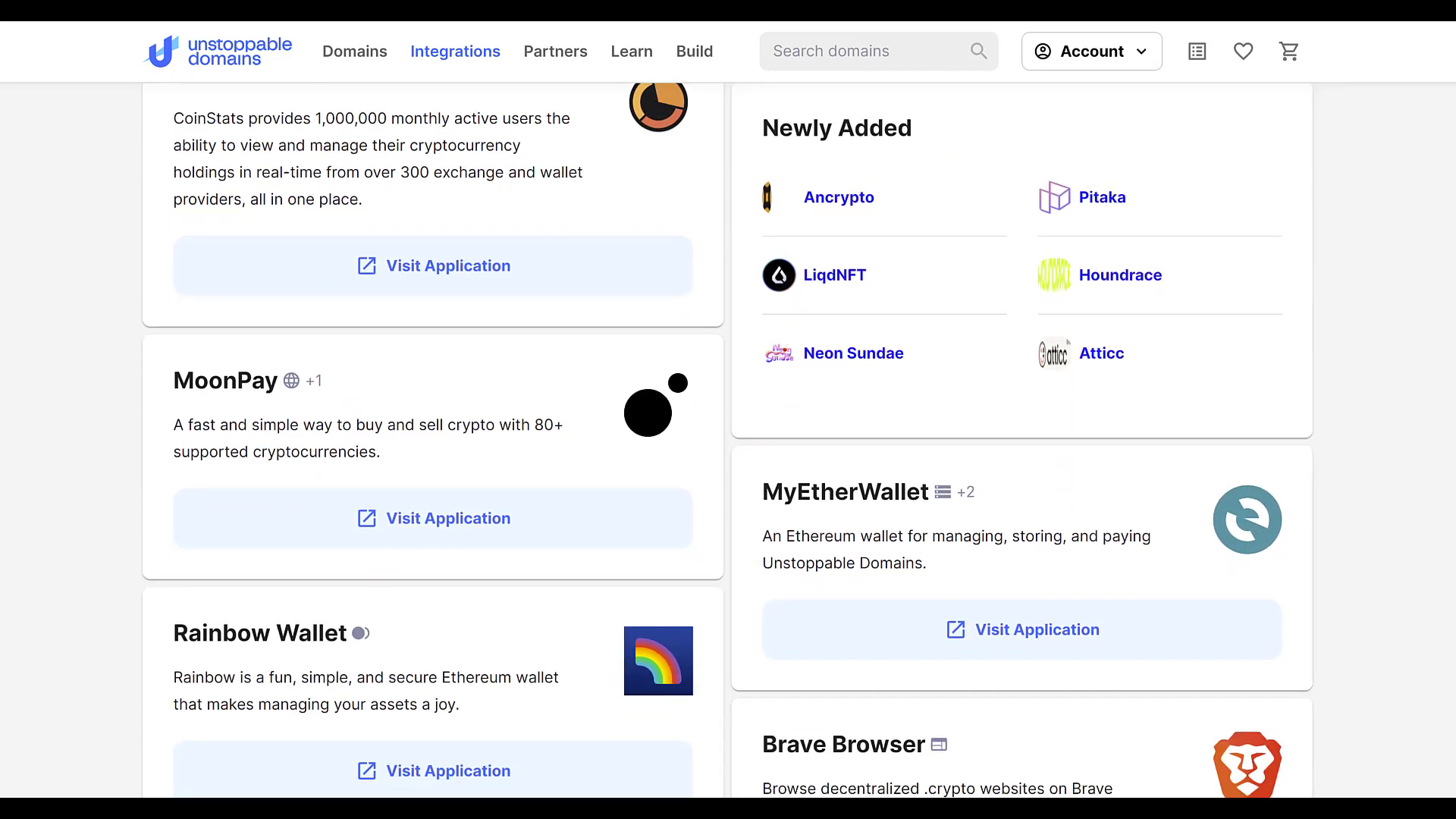
{"action": "scroll", "coordinate": [728, 425], "scroll_direction": "down", "scroll_amount": 4}
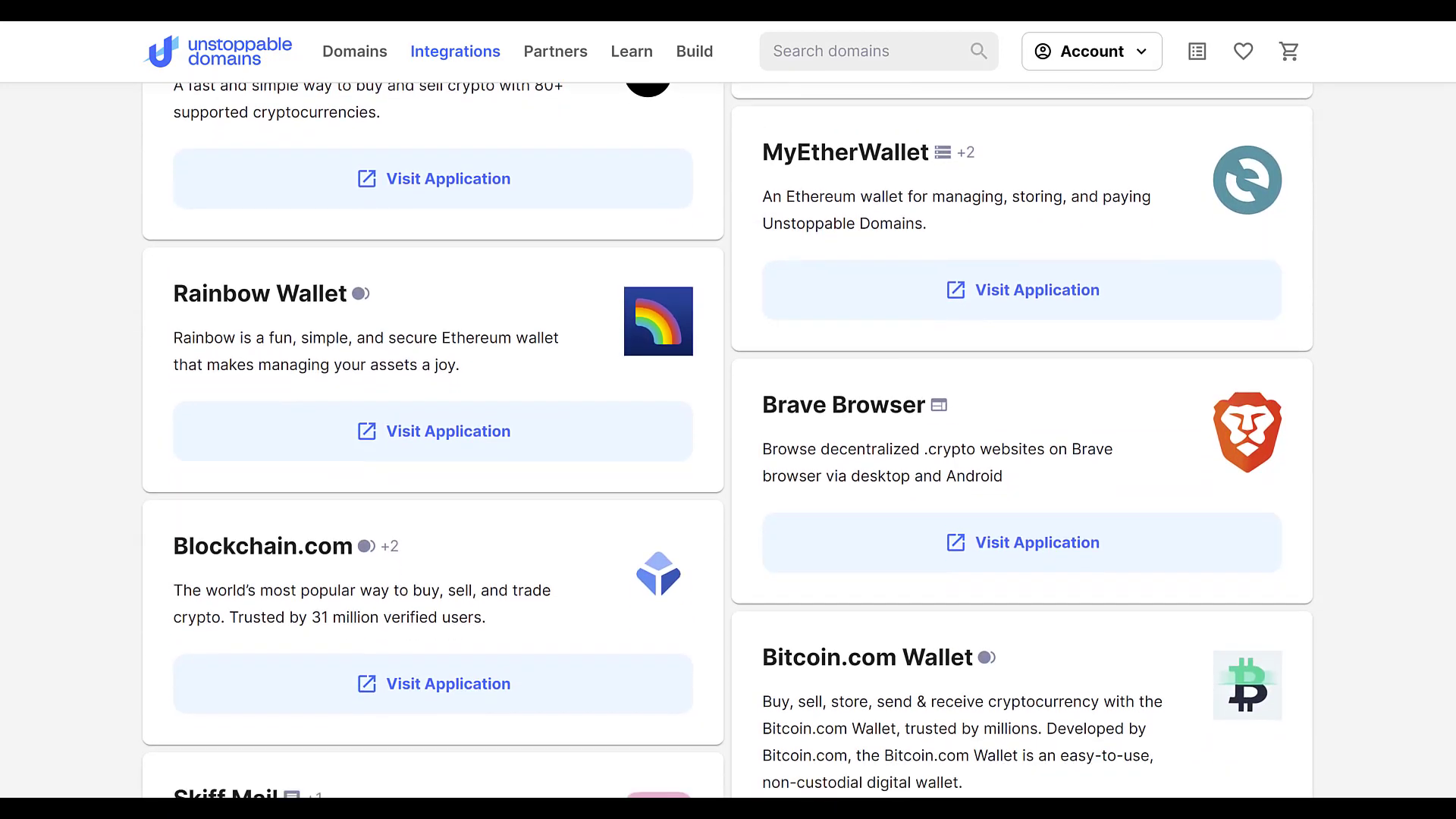
{"action": "scroll", "coordinate": [728, 424], "scroll_direction": "down", "scroll_amount": 4}
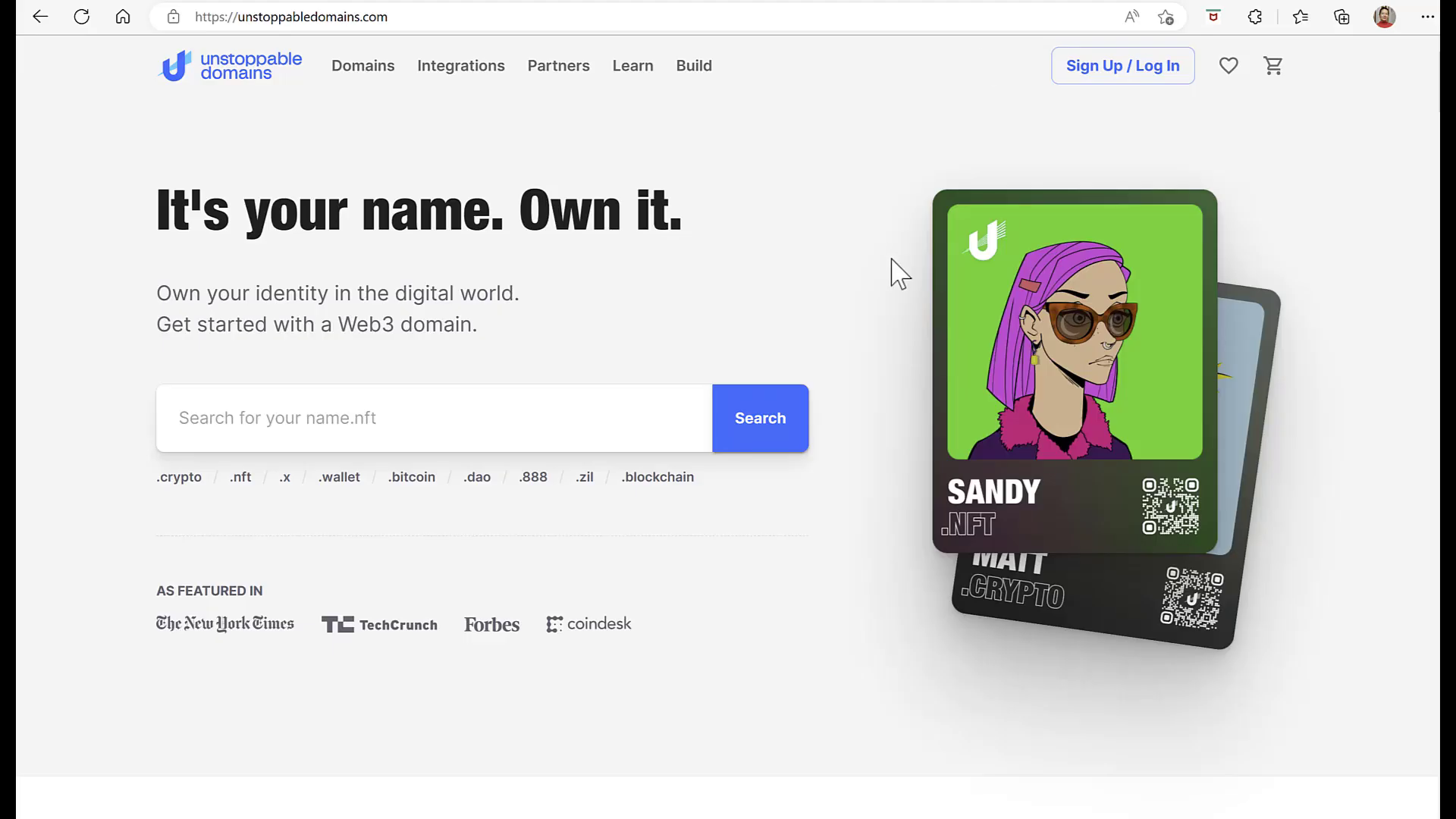
Log in to an existing Unstoppable Domains account with email
{"action": "left_click", "coordinate": [1110, 71]}
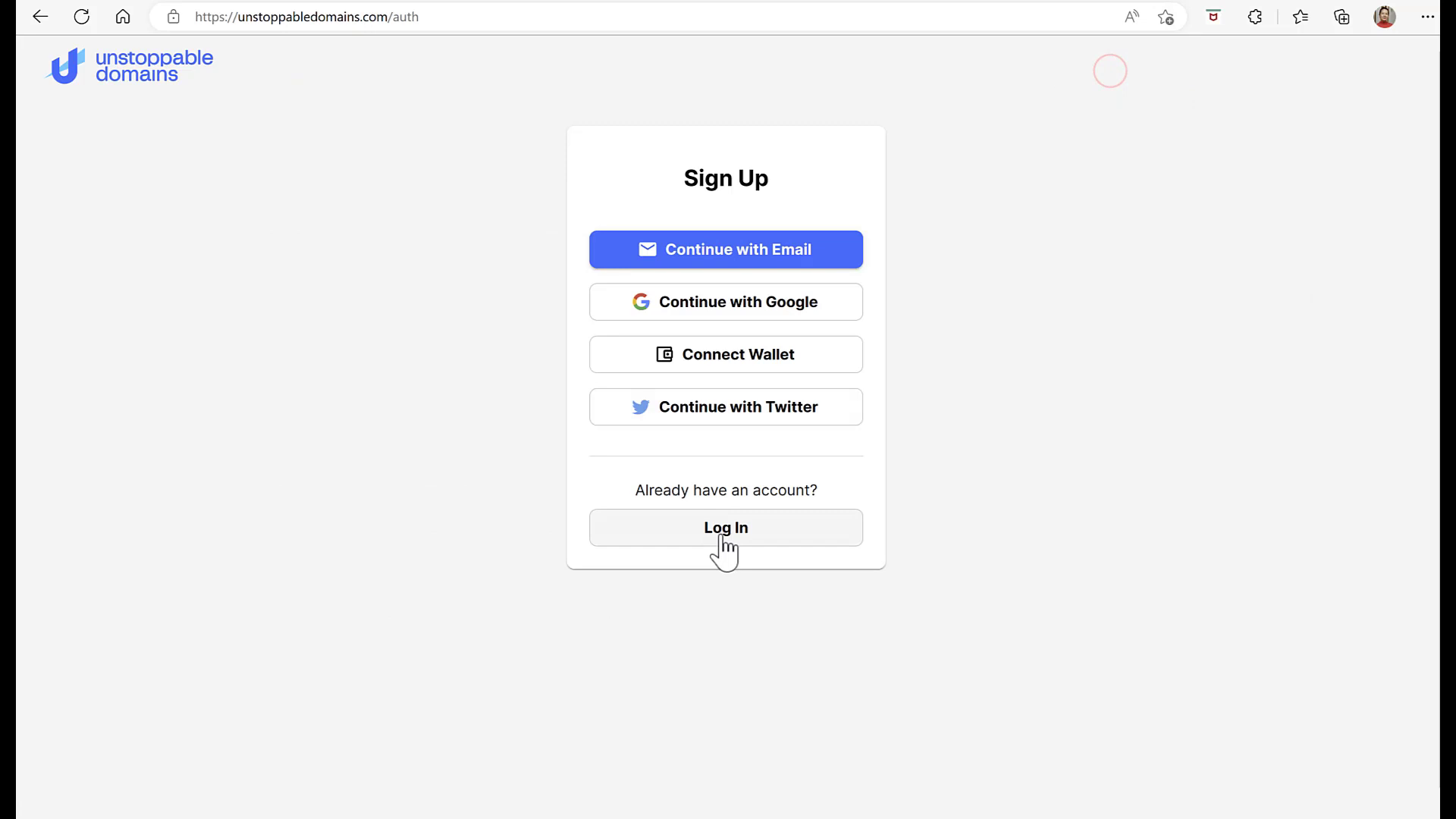
{"action": "left_click", "coordinate": [722, 538]}
{"action": "left_click", "coordinate": [707, 302]}
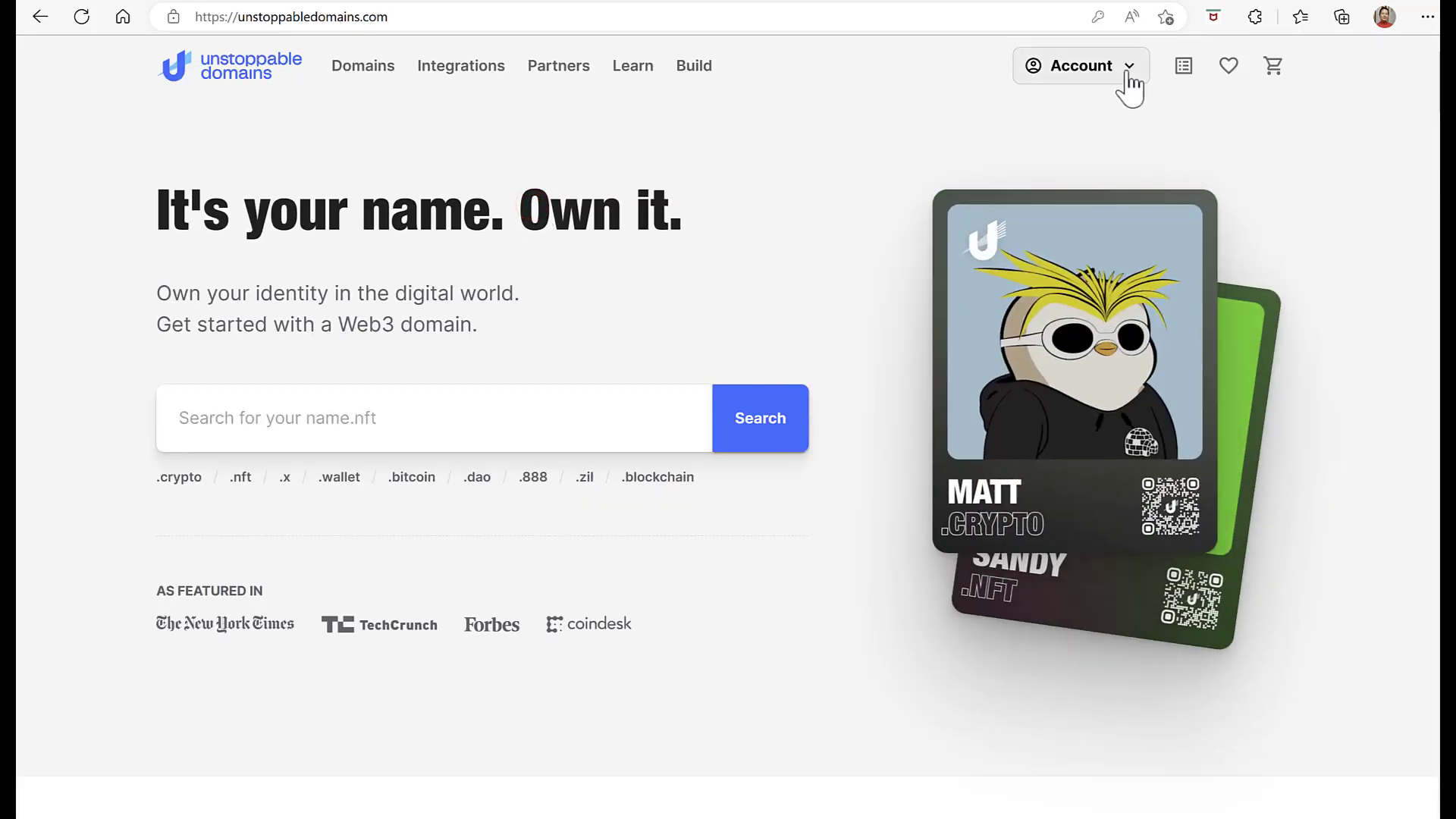
Open My Domains from the account menu to find supercyberheroes.blockchain
{"action": "left_click", "coordinate": [1130, 68]}
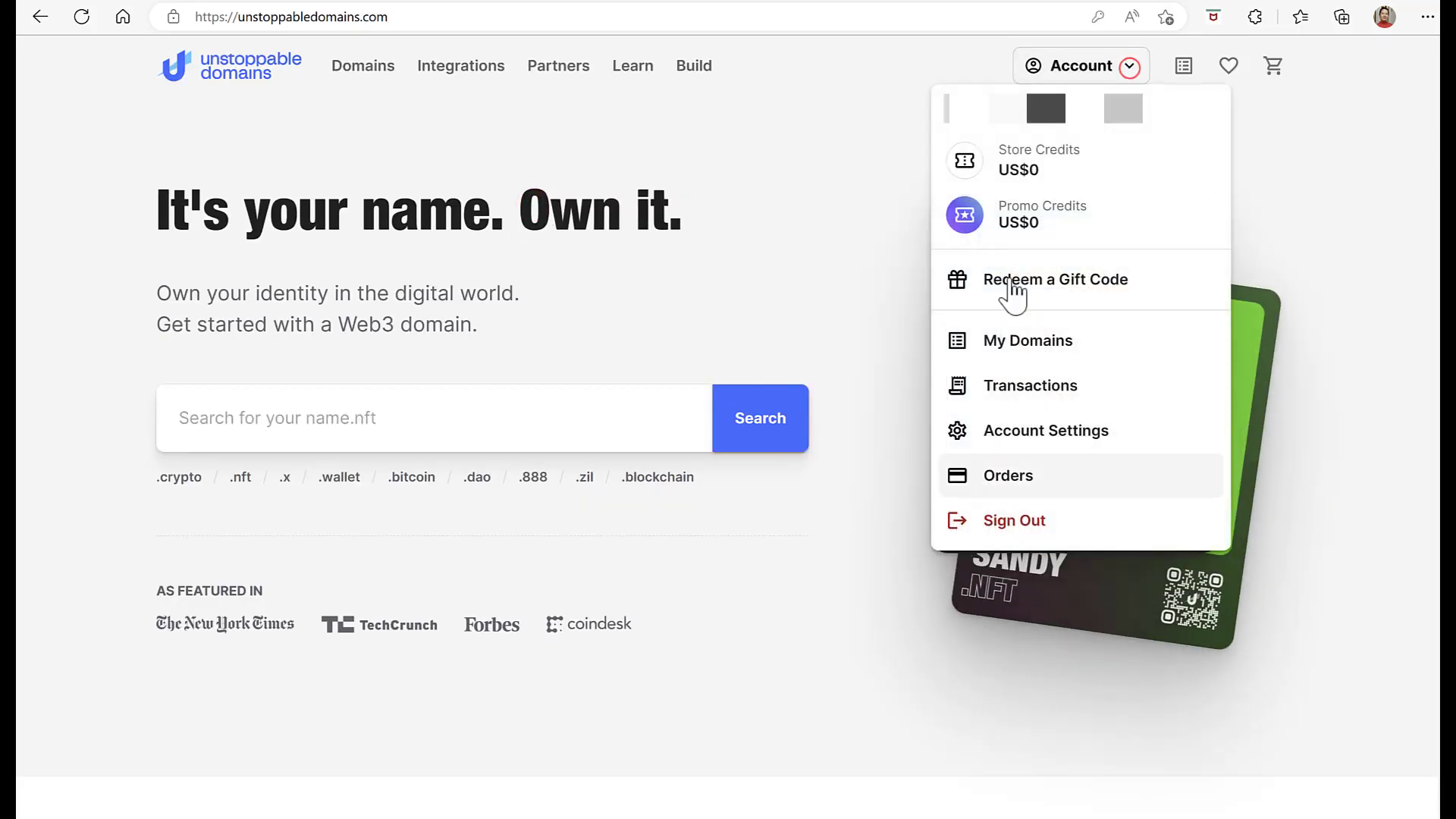
{"action": "left_click", "coordinate": [1014, 343]}
{"action": "scroll", "coordinate": [523, 215], "scroll_direction": "down", "scroll_amount": 10}
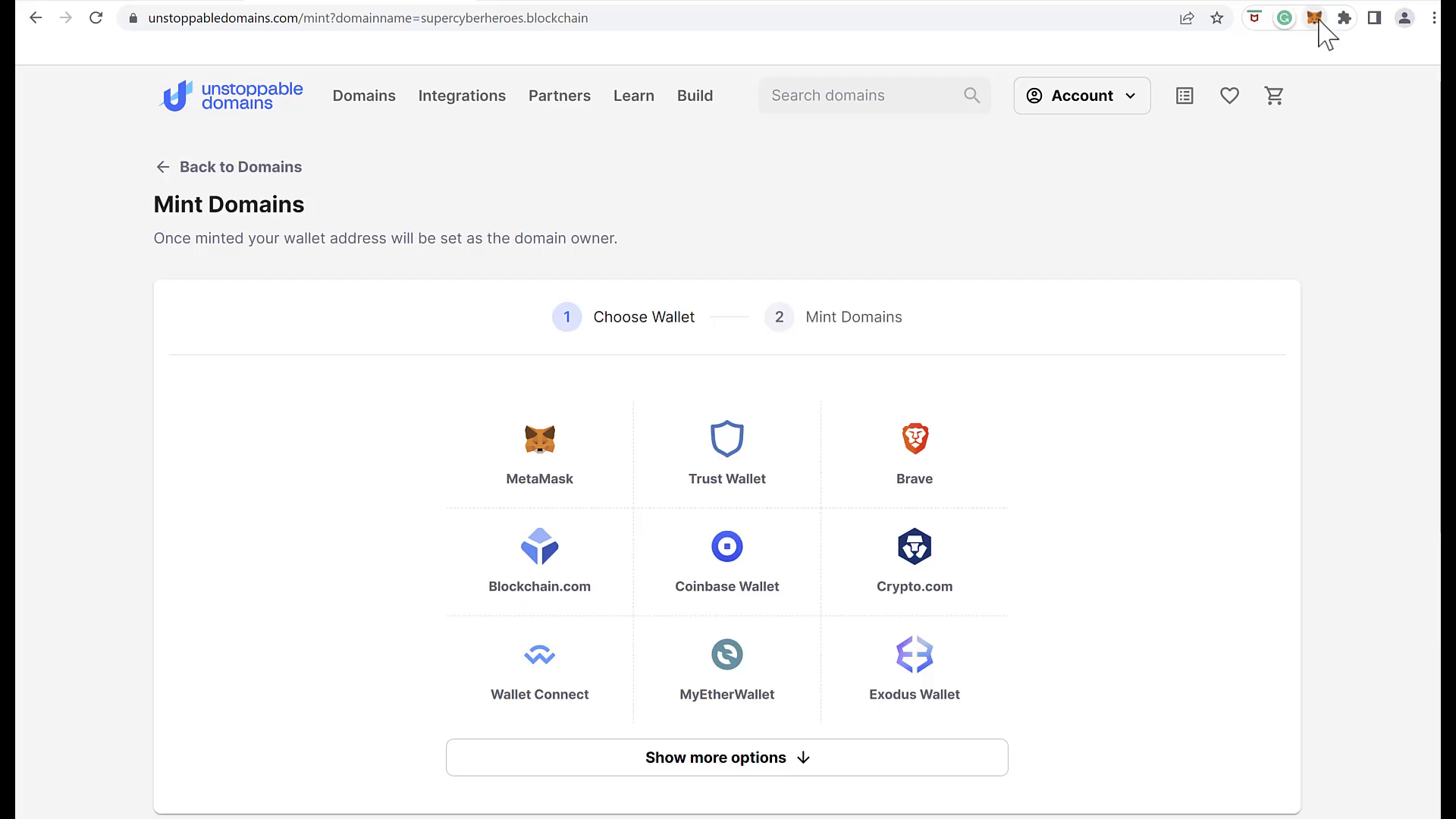
Add the Polygon Mainnet network to MetaMask and make it the active network
{"action": "left_click", "coordinate": [1314, 18]}
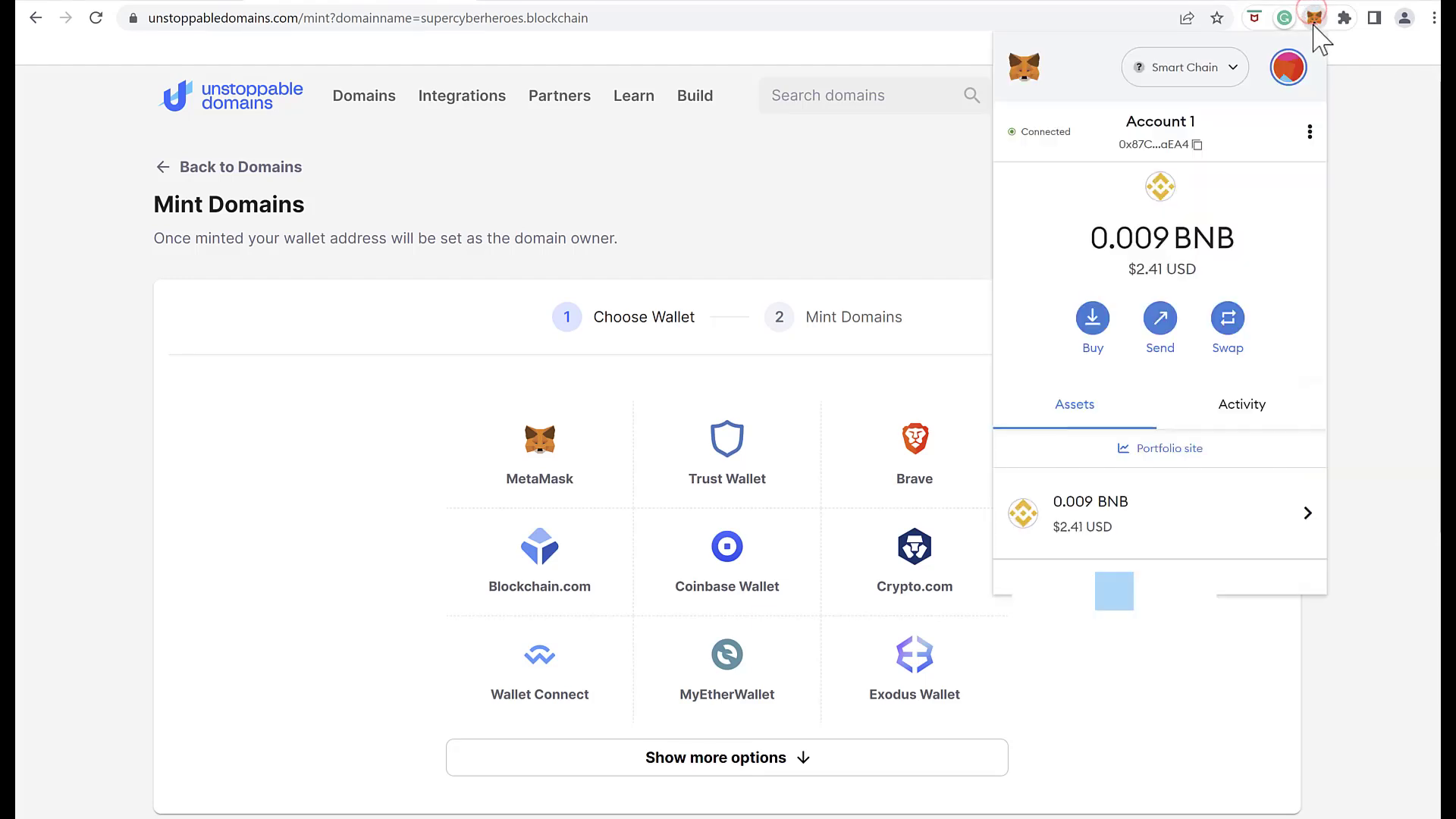
{"action": "left_click", "coordinate": [1234, 70]}
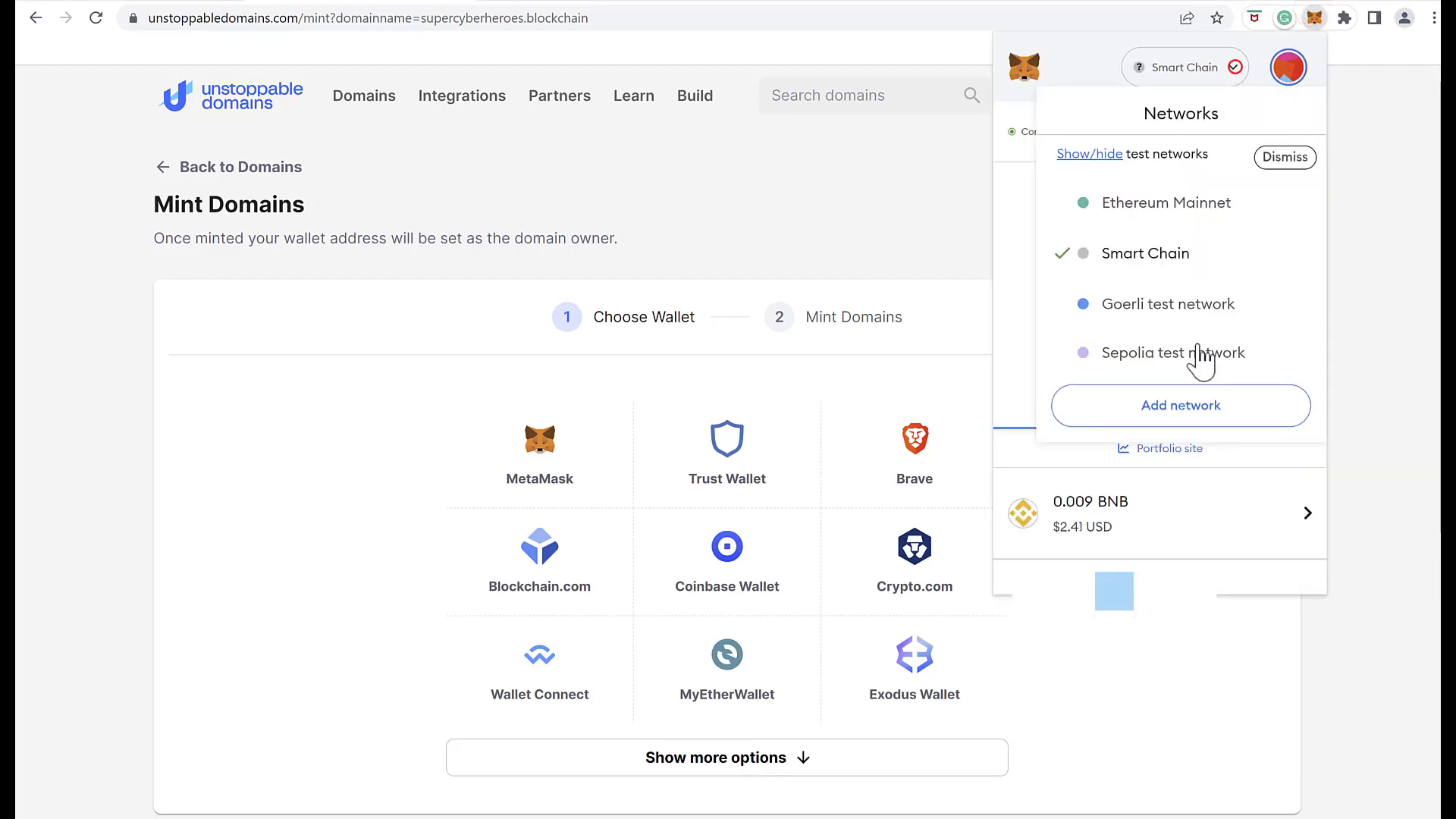
{"action": "left_click", "coordinate": [1186, 409]}
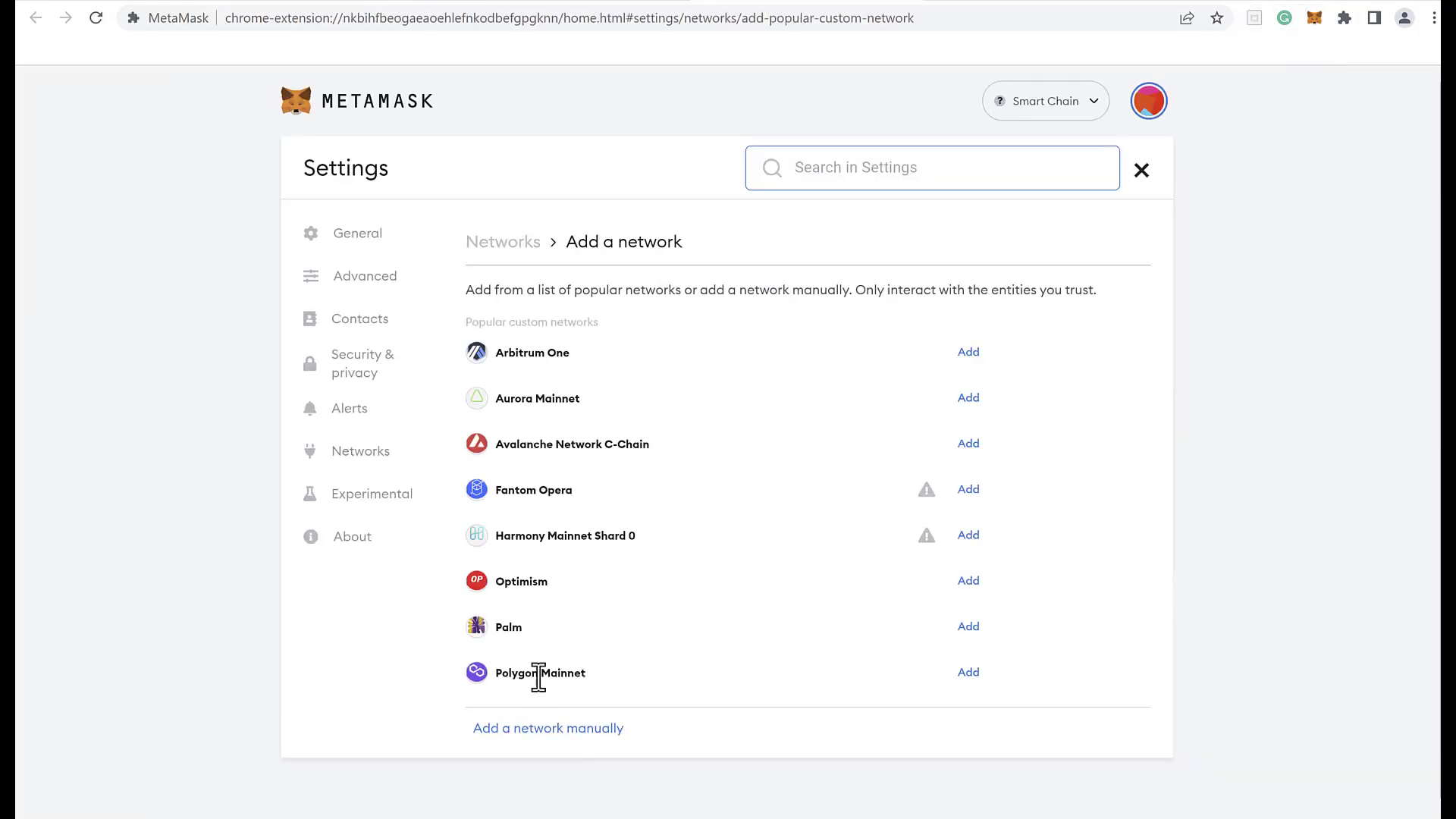
{"action": "left_click", "coordinate": [970, 674]}
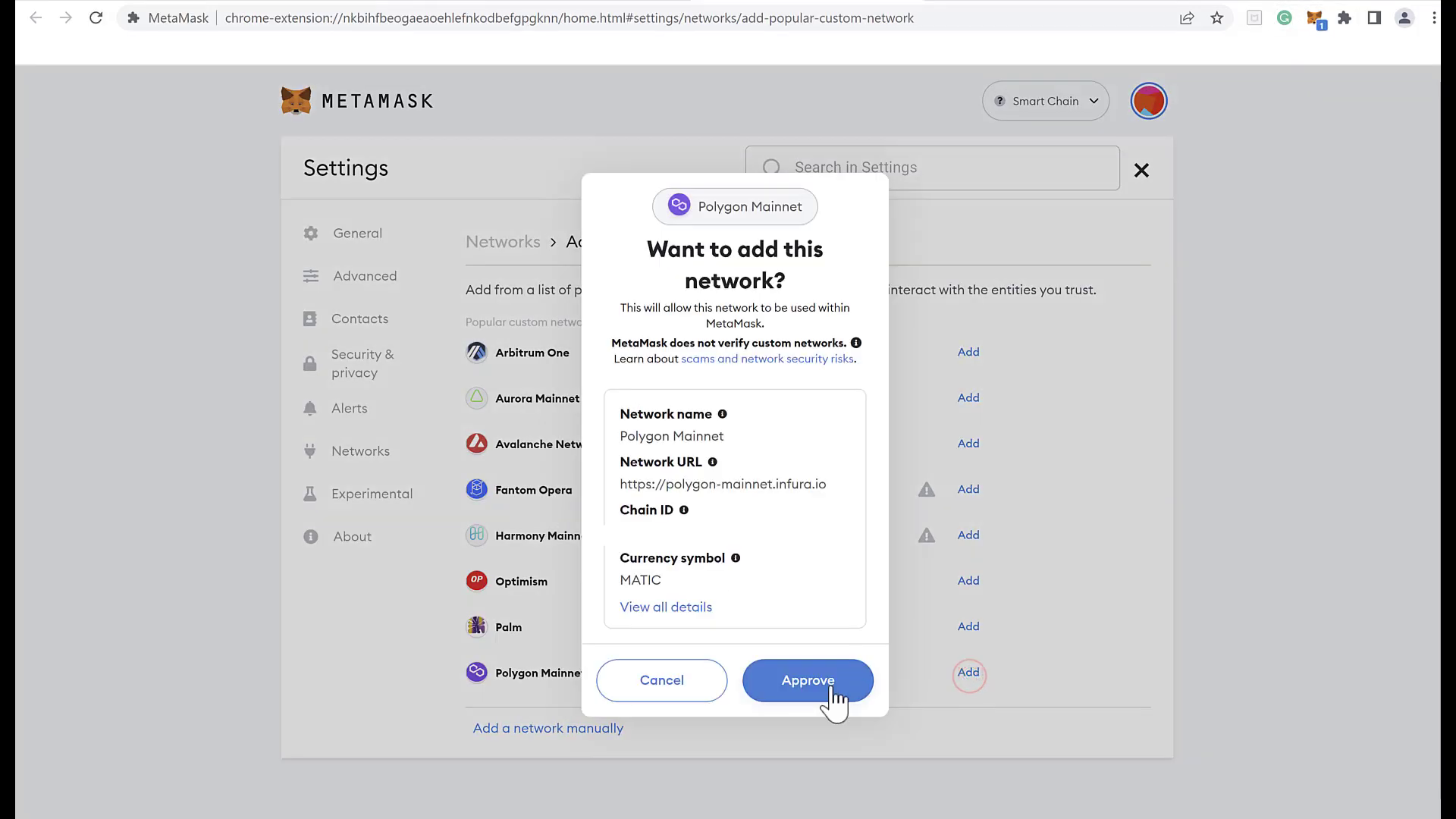
{"action": "left_click", "coordinate": [834, 699]}
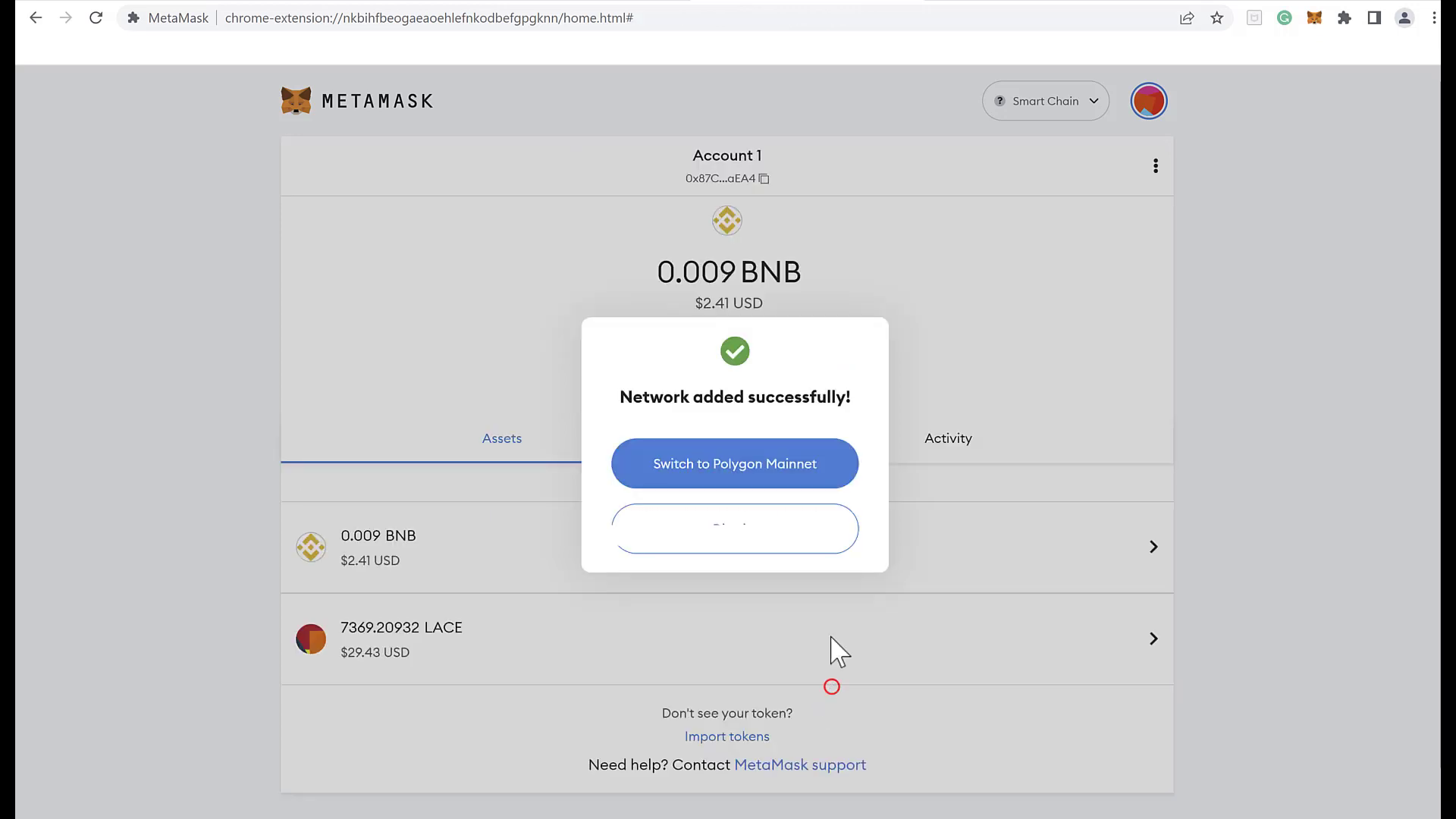
{"action": "left_click", "coordinate": [779, 479]}
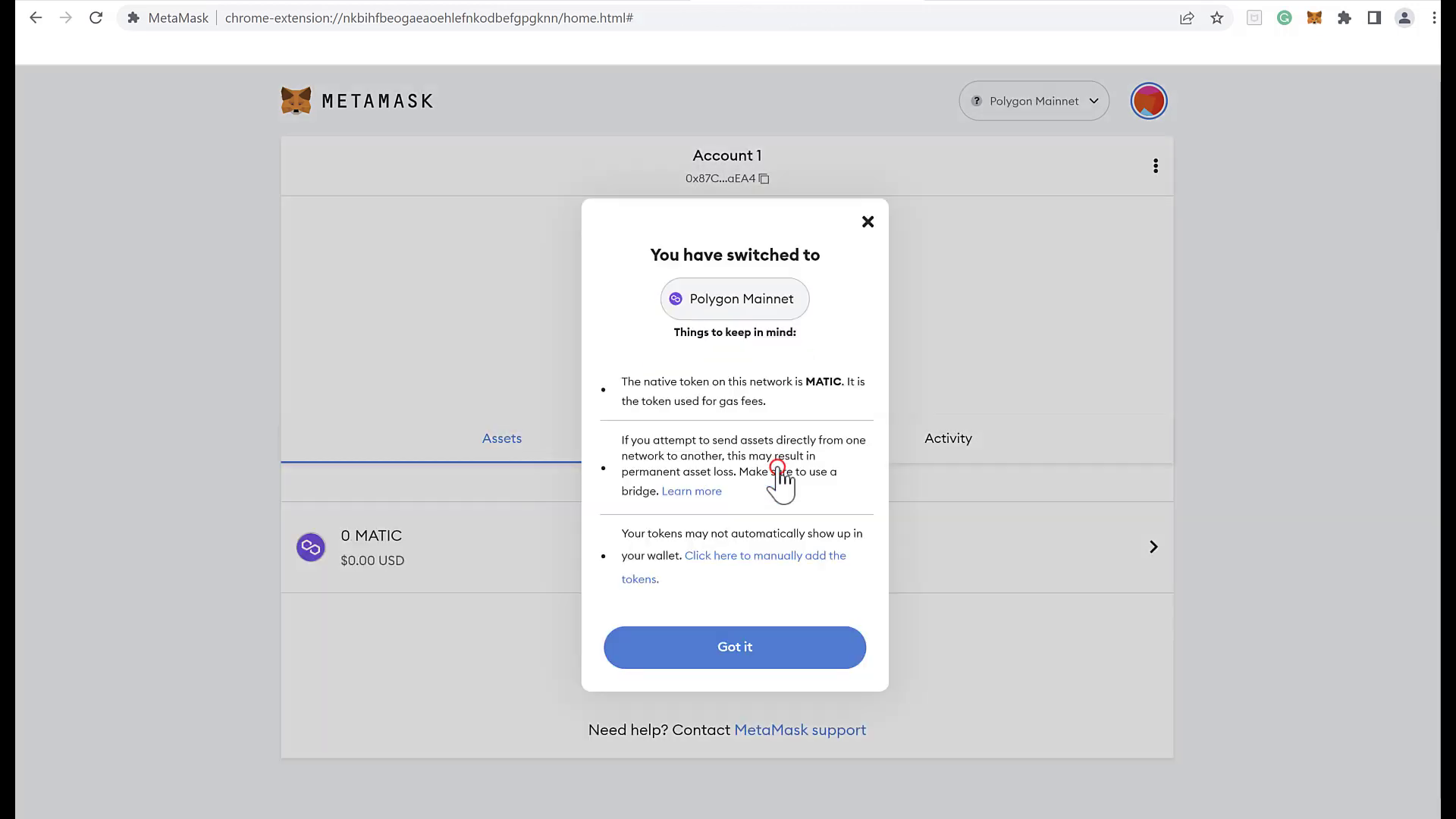
Confirm minting supercyberheroes.crypto to the connected wallet and verify via emailed code
{"action": "left_click", "coordinate": [731, 649]}
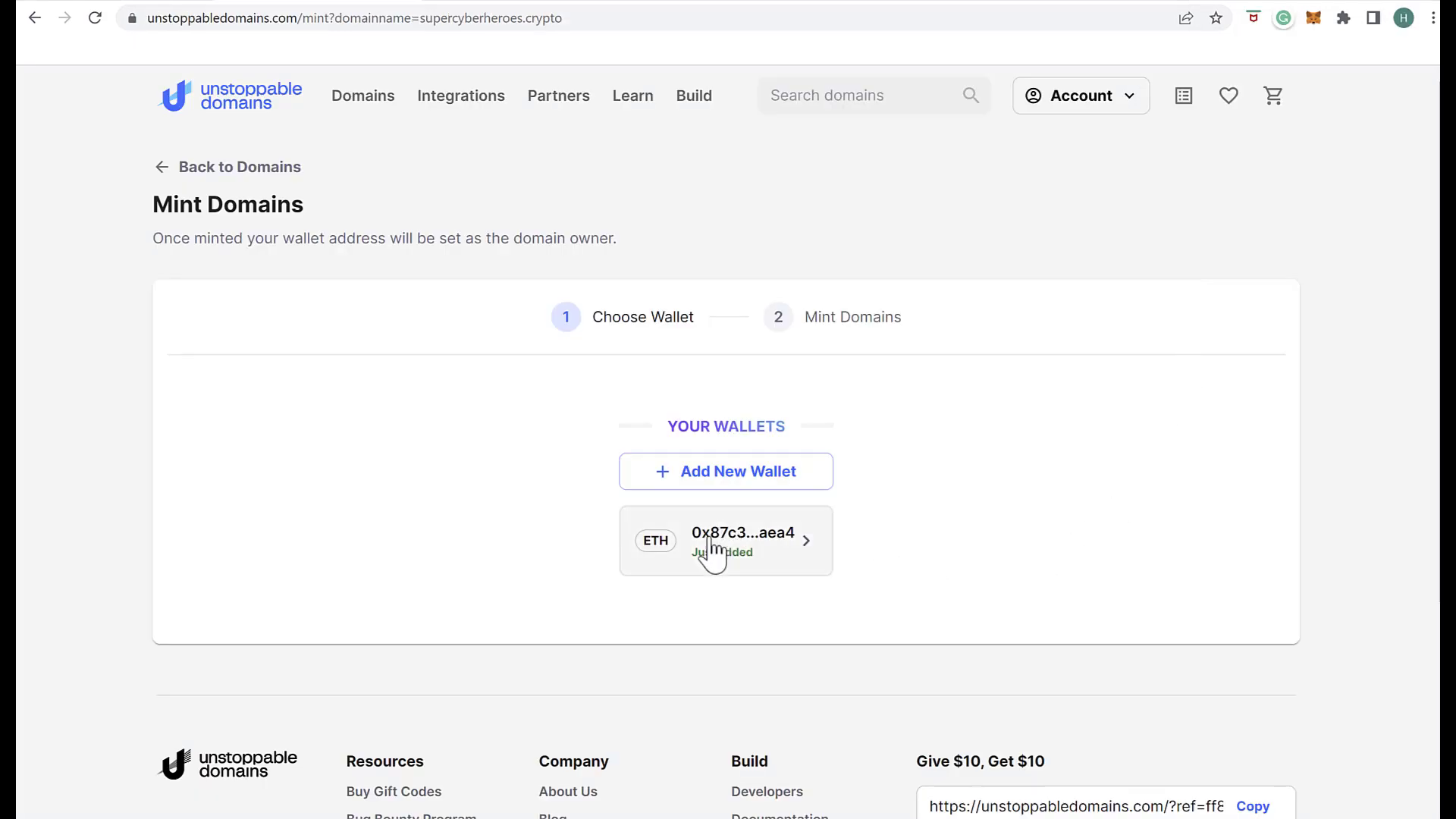
{"action": "left_click", "coordinate": [711, 554]}
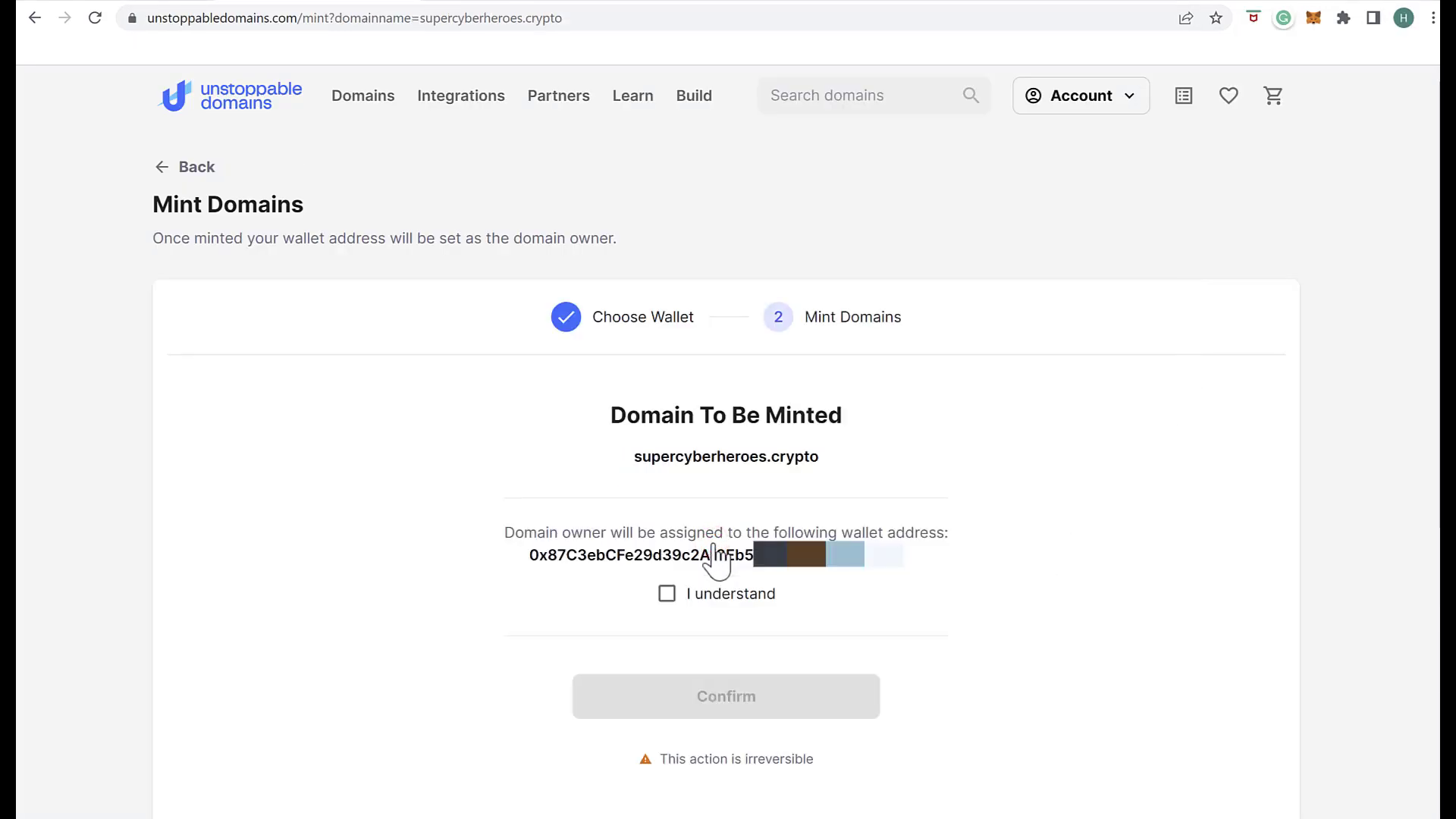
{"action": "left_click", "coordinate": [667, 594]}
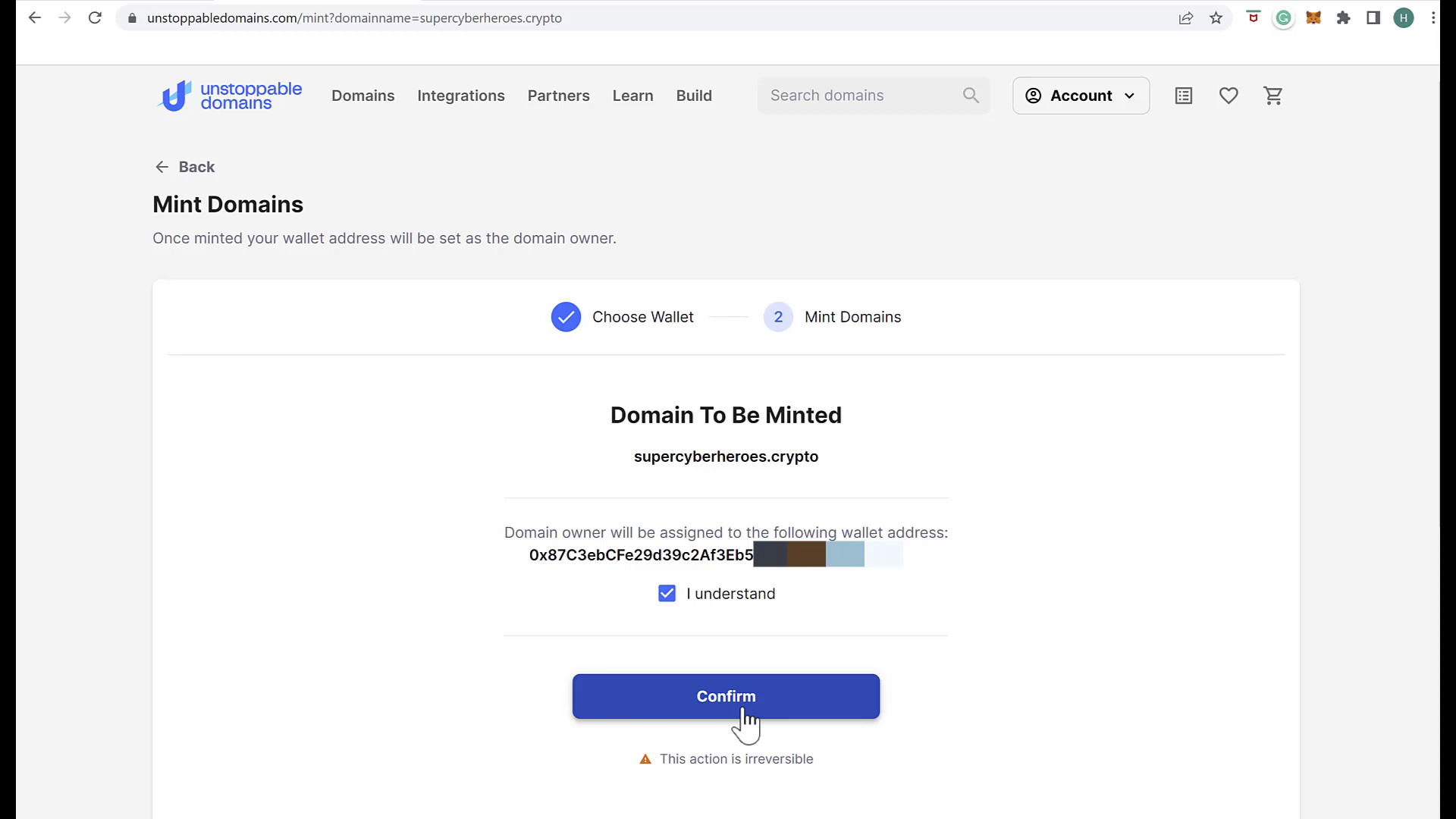
{"action": "left_click", "coordinate": [742, 708]}
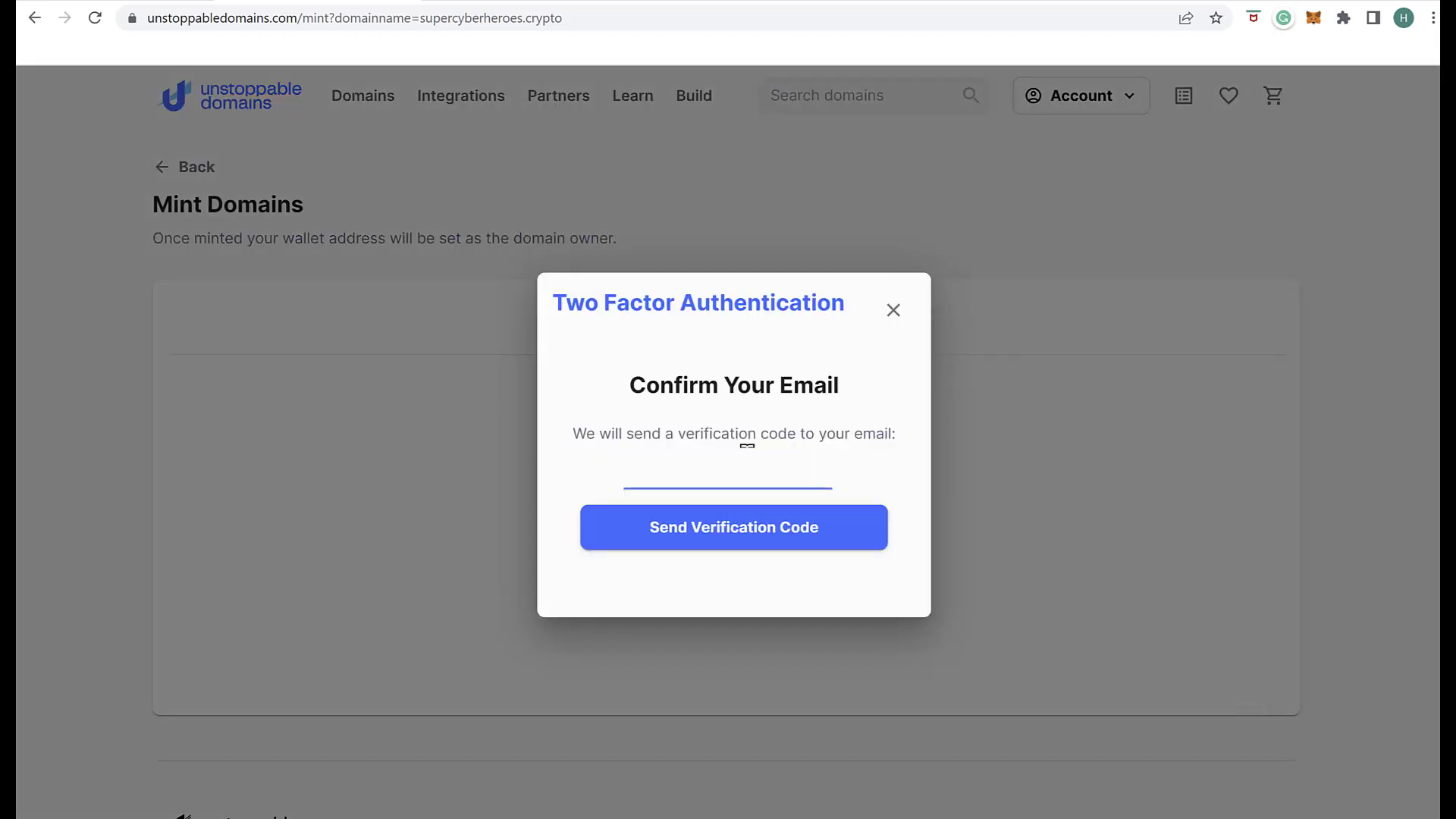
{"action": "left_click", "coordinate": [737, 536]}
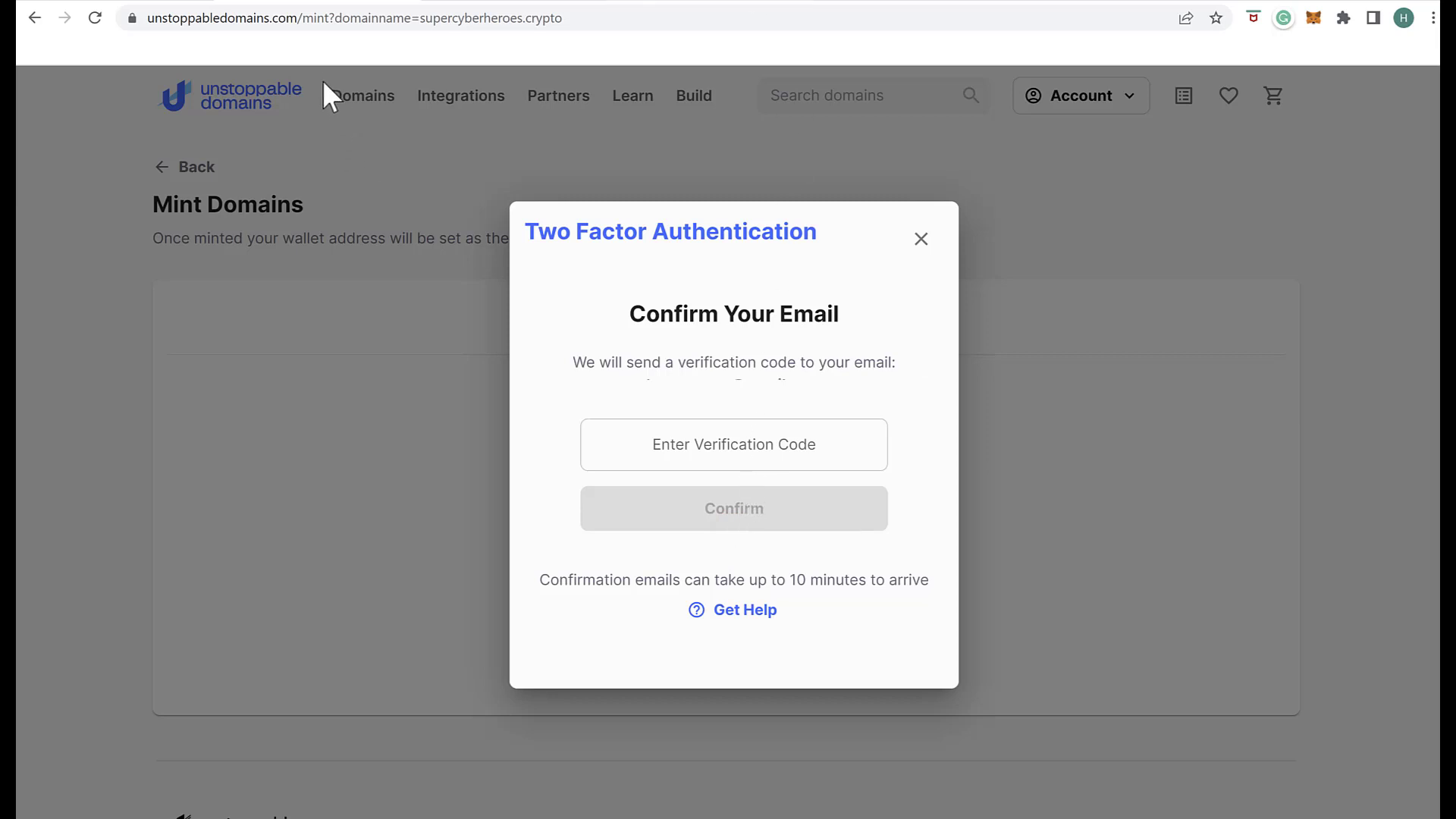
{"action": "left_click", "coordinate": [325, 58]}
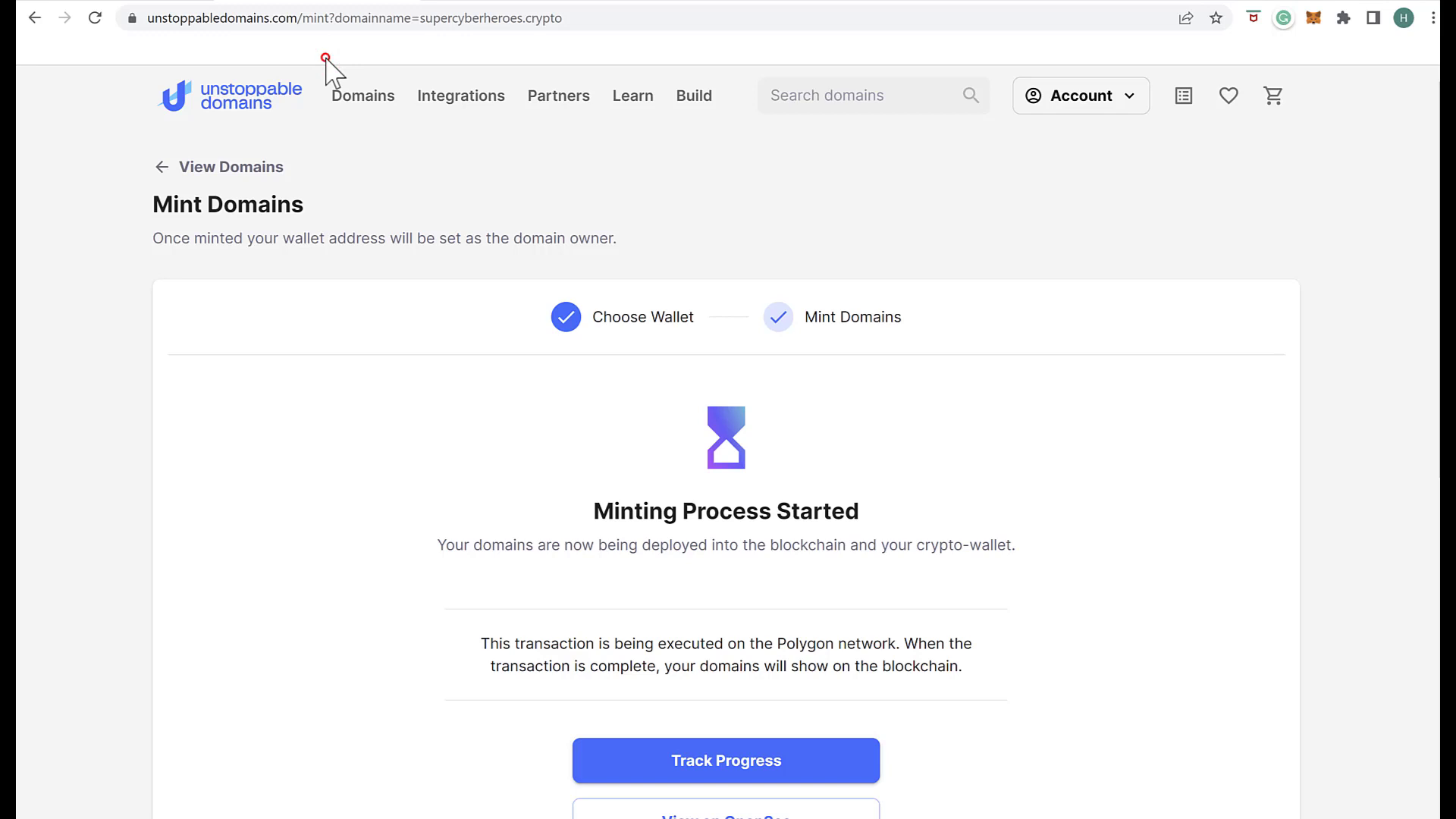
Return to My Domains and go to the Bulk Mint page
{"action": "scroll", "coordinate": [325, 58], "scroll_direction": "down", "scroll_amount": 1}
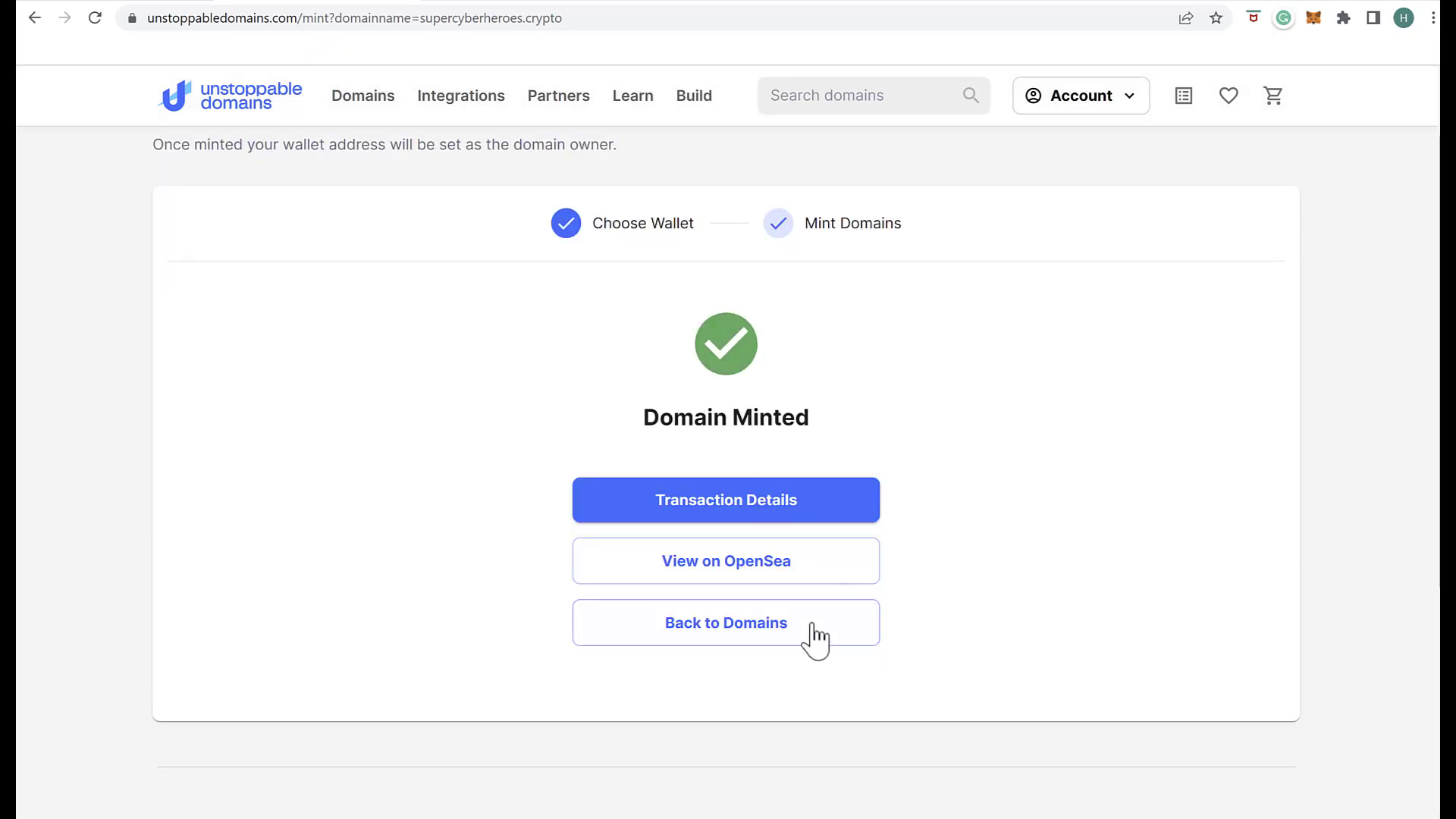
{"action": "left_click", "coordinate": [749, 625]}
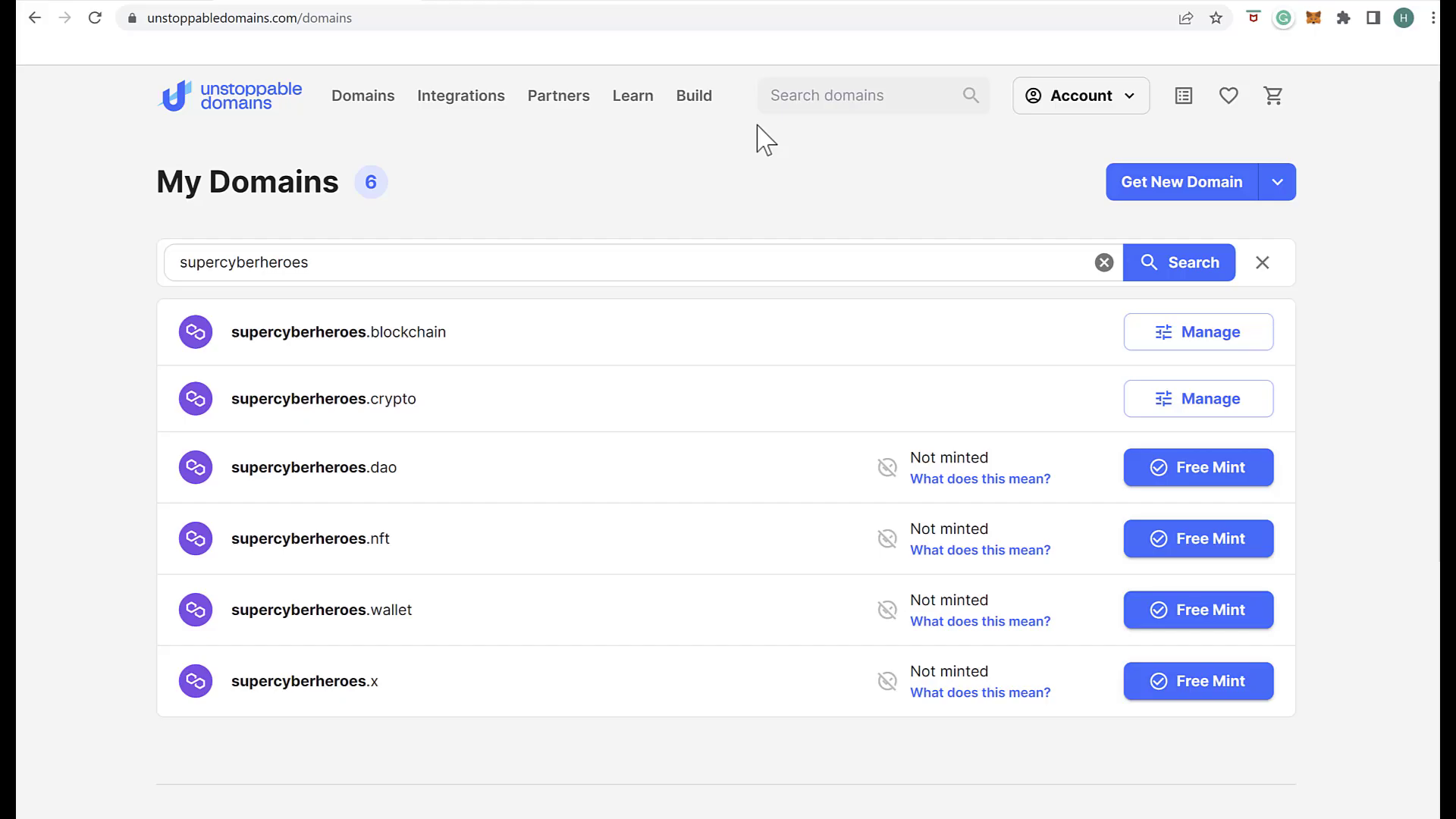
{"action": "left_click", "coordinate": [1277, 184]}
{"action": "left_click", "coordinate": [1198, 242]}
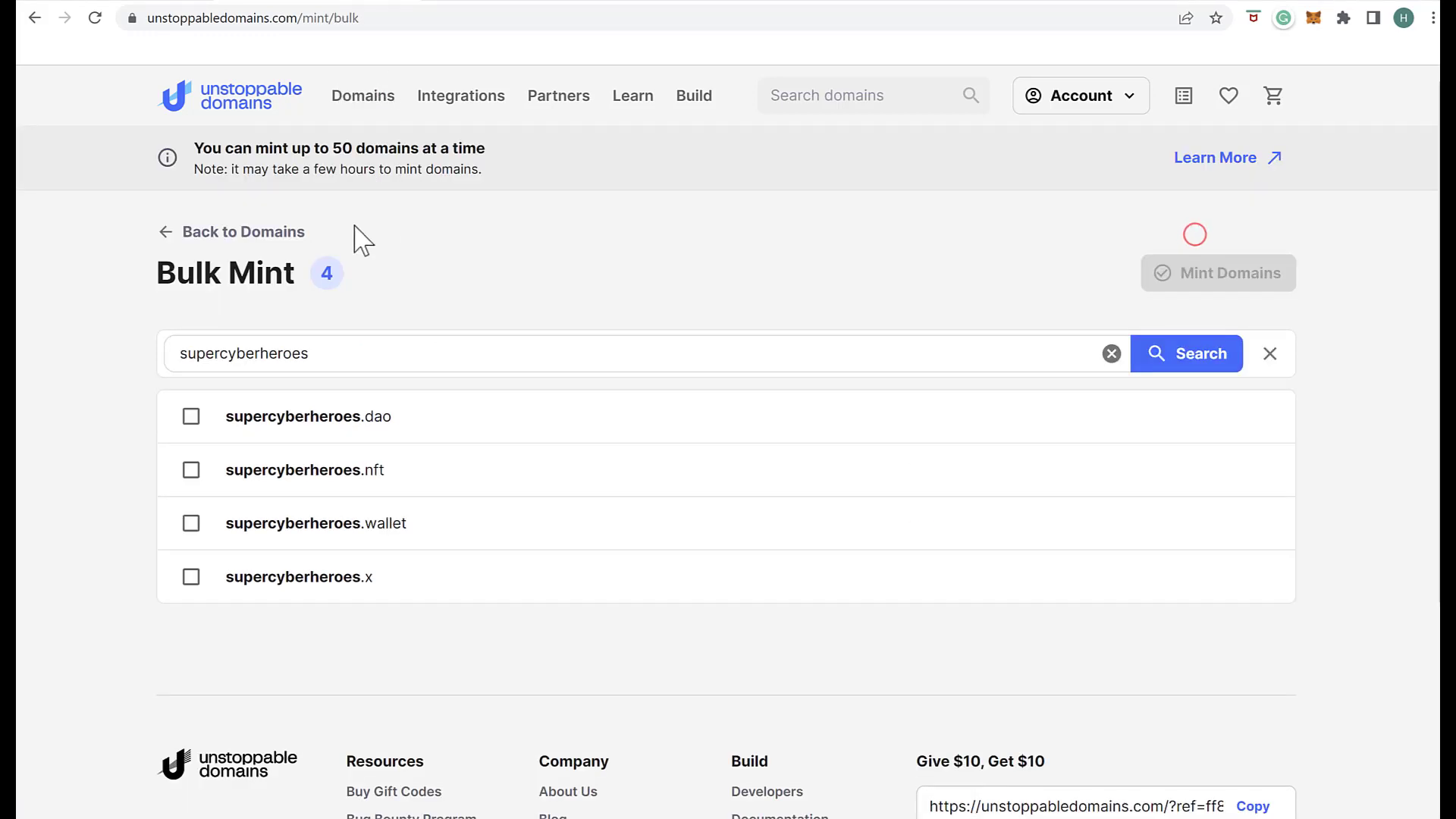
Select supercyberheroes.dao, .nft, .wallet and .x and confirm minting them to the wallet
{"action": "left_click", "coordinate": [191, 417]}
{"action": "left_click", "coordinate": [191, 470]}
{"action": "left_click", "coordinate": [191, 523]}
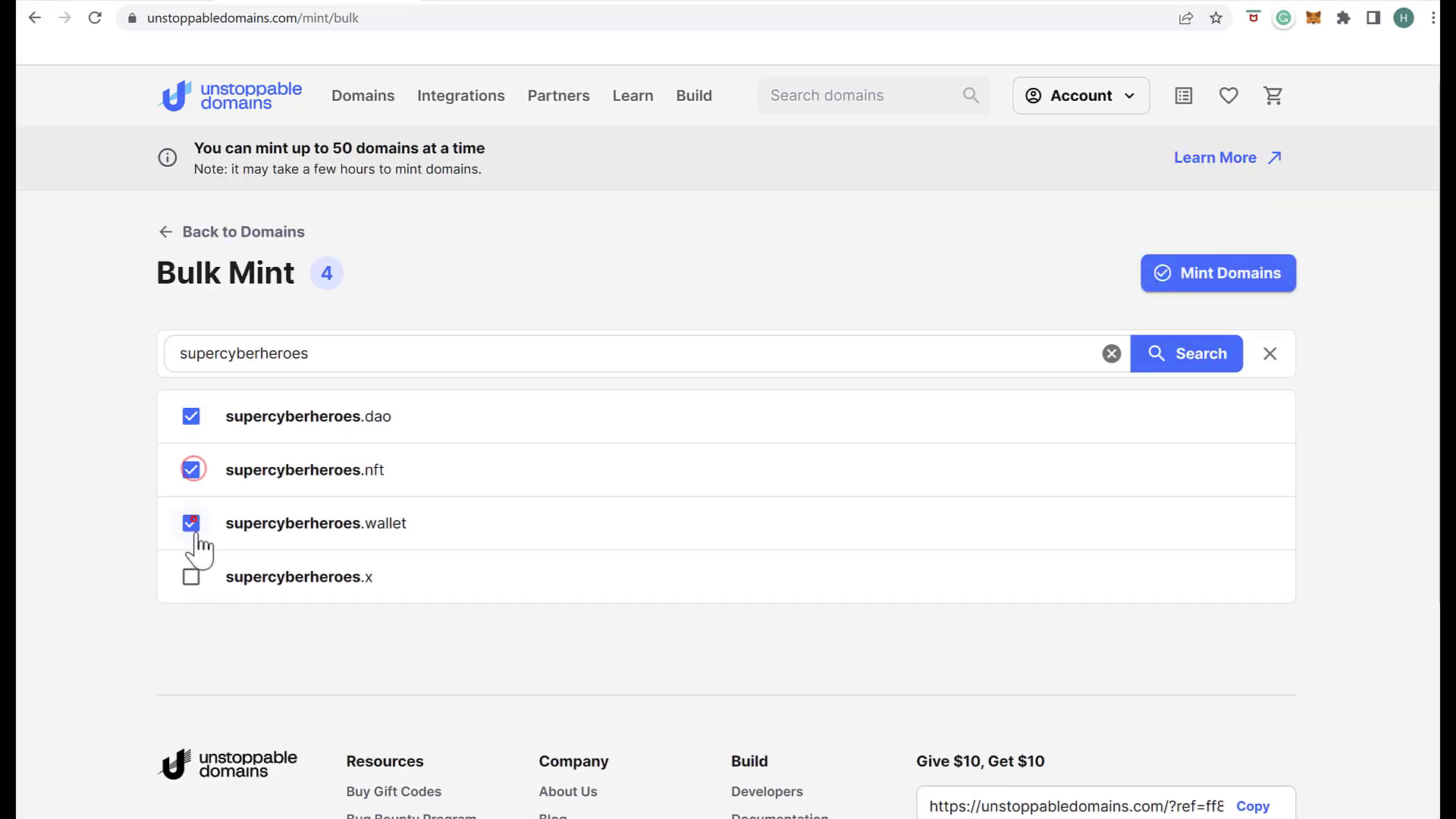
{"action": "left_click", "coordinate": [191, 577]}
{"action": "left_click", "coordinate": [1228, 258]}
{"action": "left_click", "coordinate": [691, 523]}
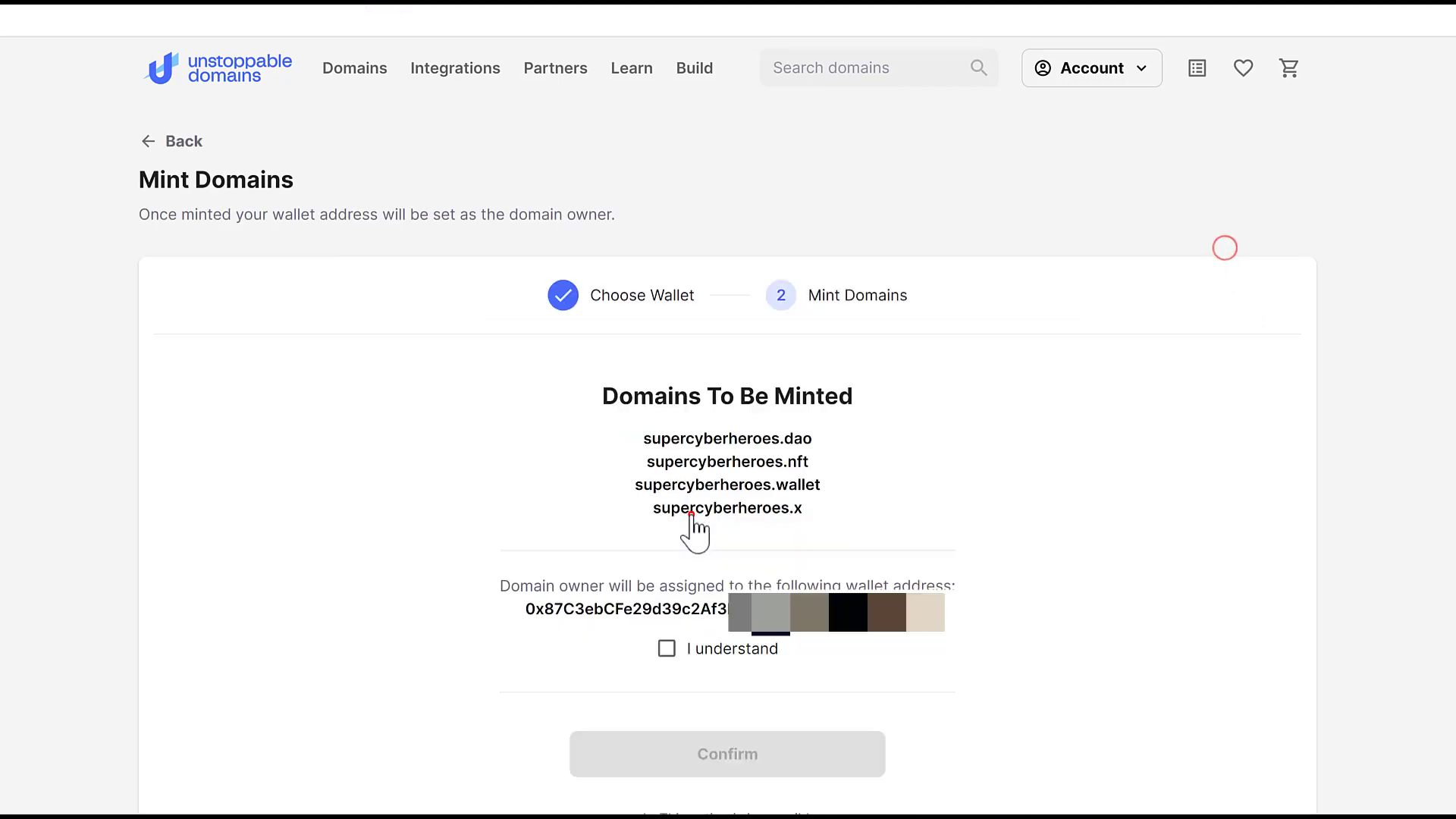
{"action": "left_click", "coordinate": [665, 651]}
{"action": "left_click", "coordinate": [711, 759]}
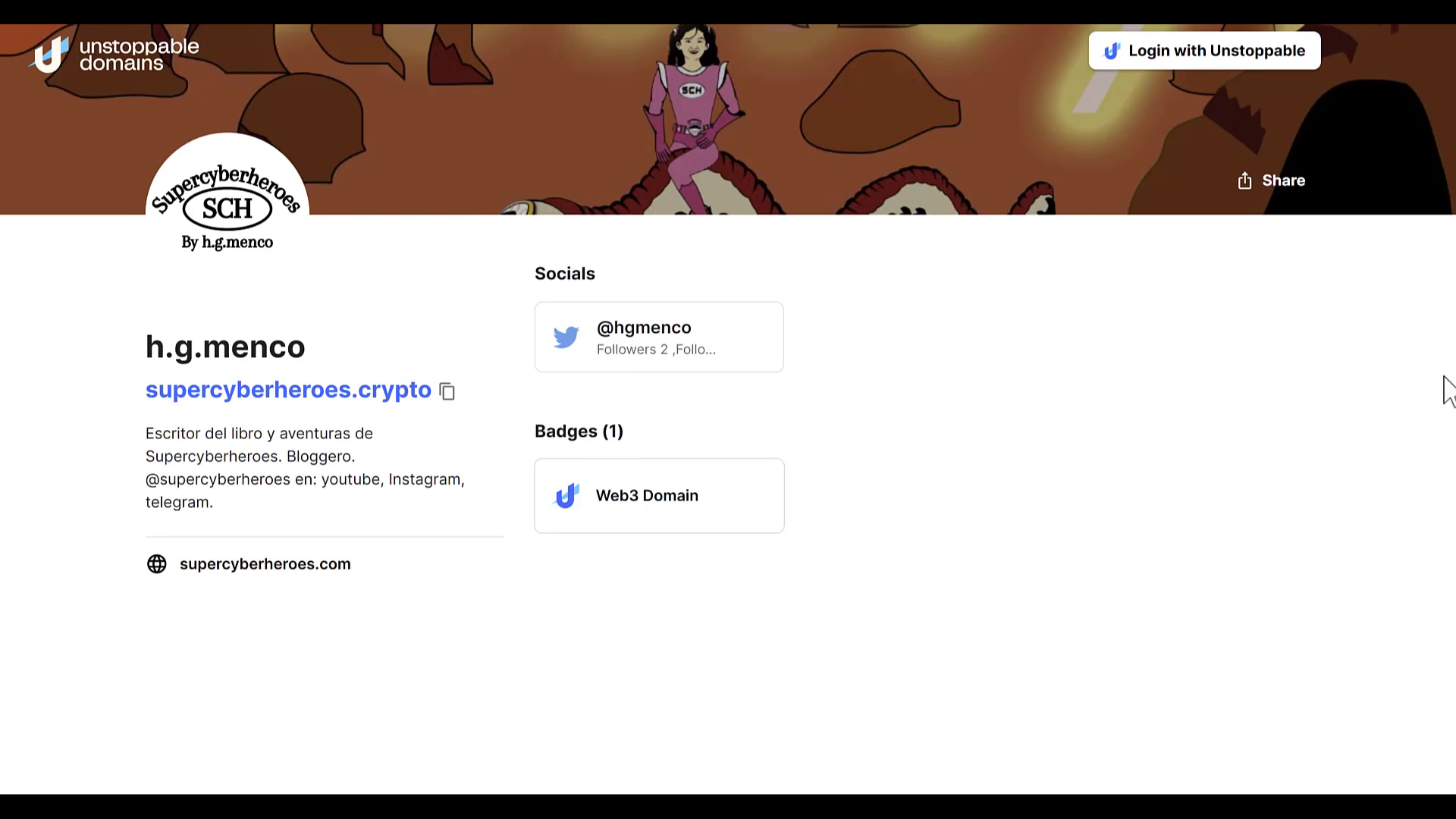
{"action": "left_click", "coordinate": [300, 568]}
Log in to UD.me with supercyberheroes.crypto and choose MetaMask to connect
{"action": "left_click", "coordinate": [1227, 68]}
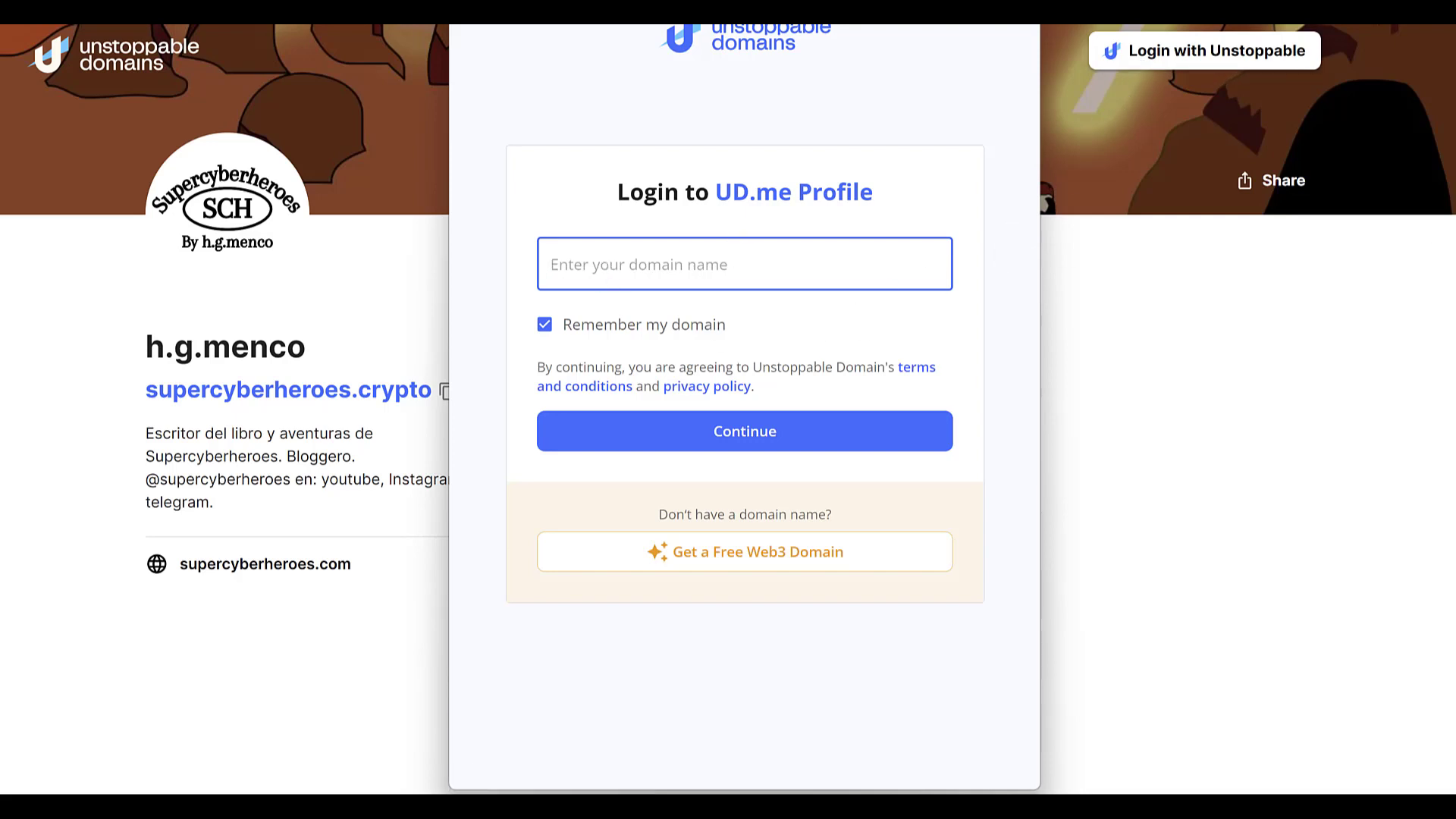
{"action": "type", "text": "supercyberheroes.crypto"}
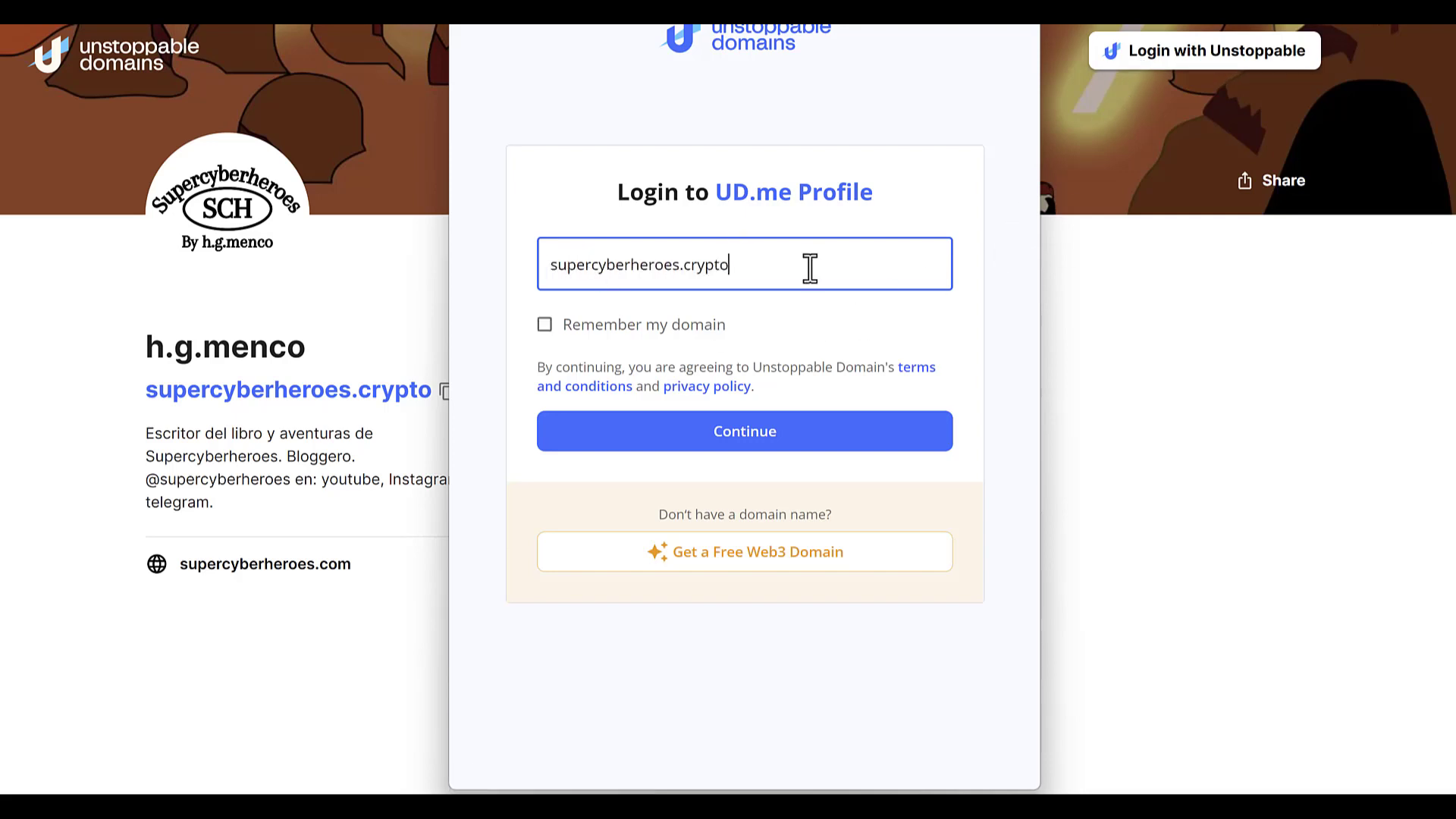
{"action": "left_click", "coordinate": [775, 437]}
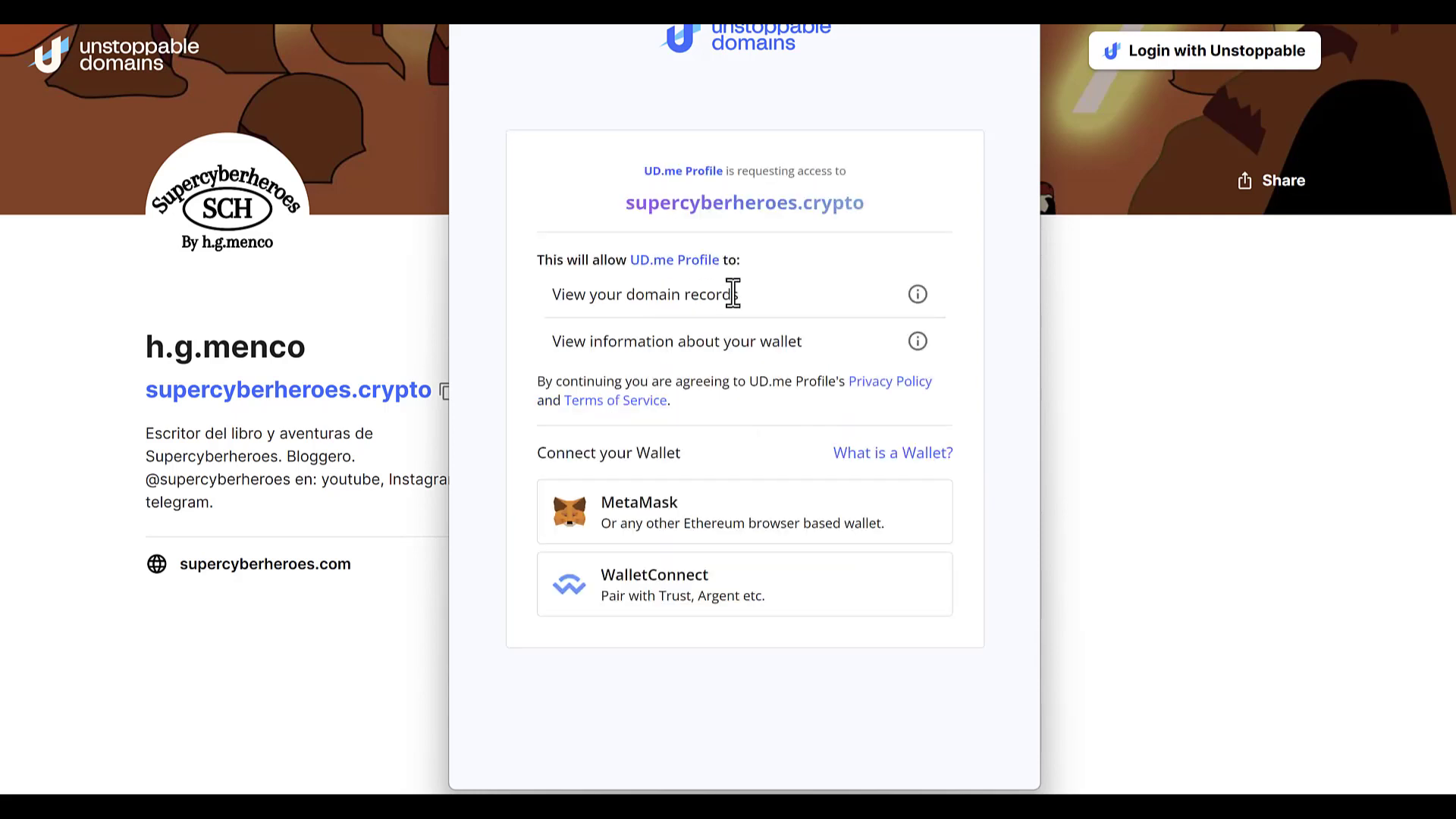
{"action": "left_click", "coordinate": [631, 491]}
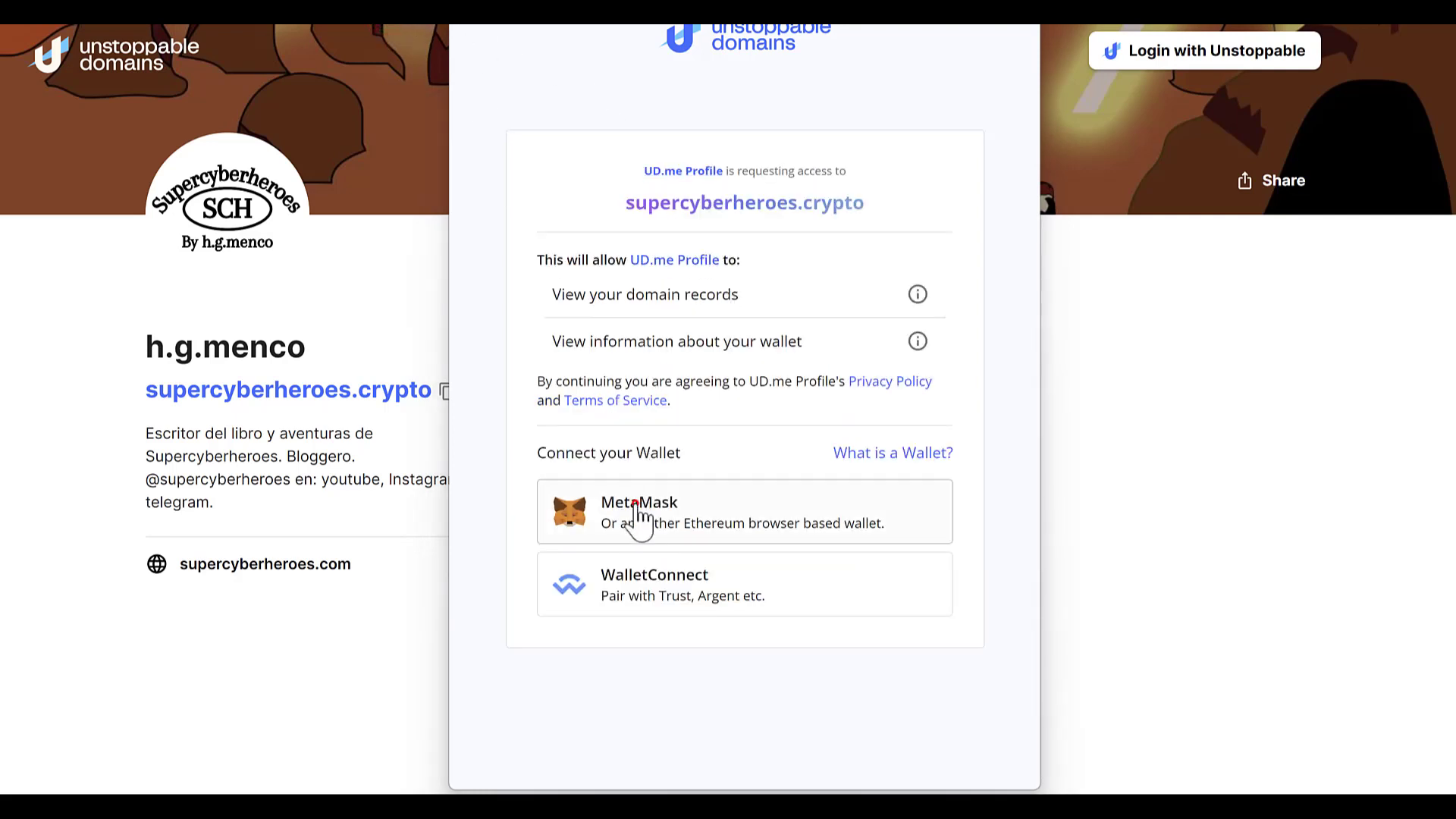